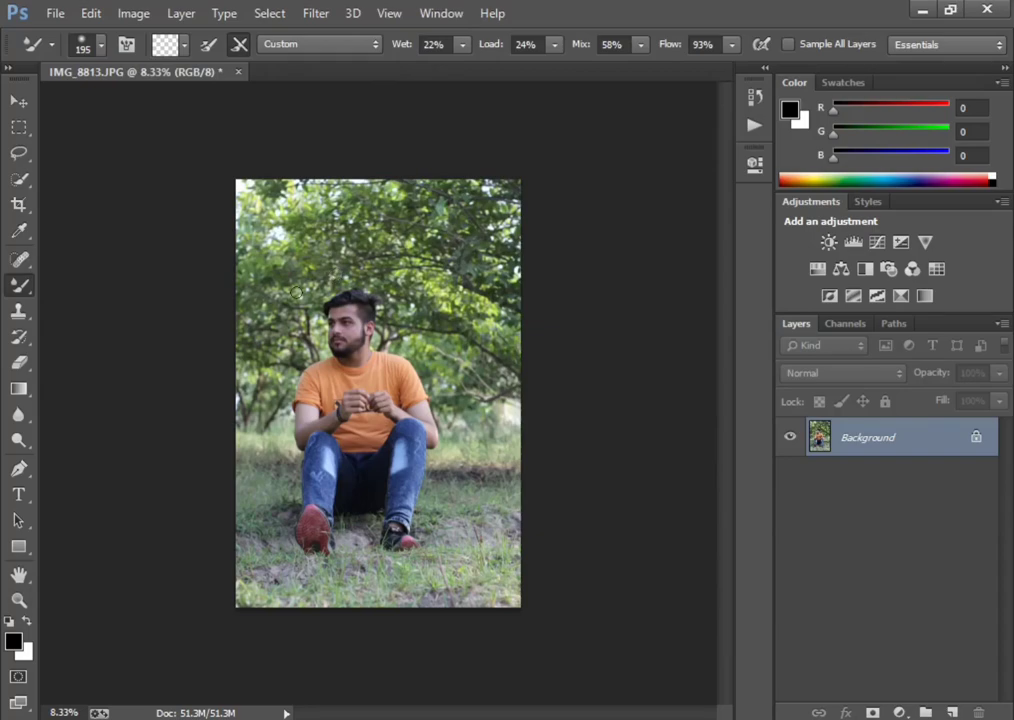
# Zoom the portrait in to 66.7% and centre the view on the man's face.
pyautogui.hotkey('ctrl', '+')
pyautogui.hotkey('ctrl', '+')
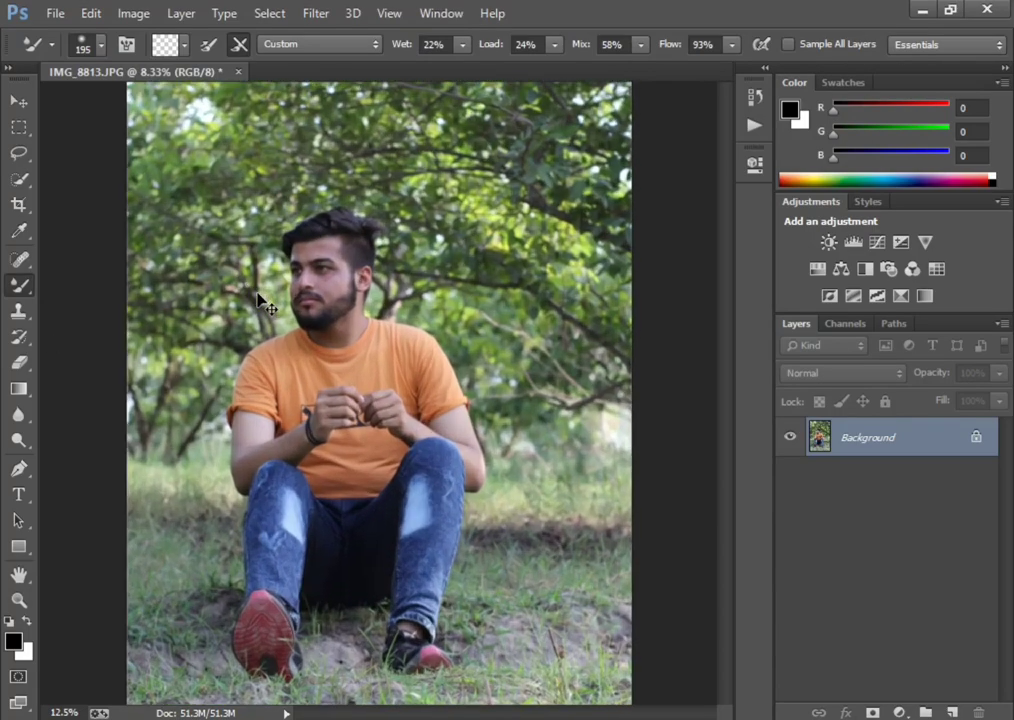
pyautogui.hotkey('ctrl', '+')
pyautogui.hotkey('ctrl', '+')
pyautogui.hotkey('ctrl', '+')
pyautogui.hotkey('ctrl', '+')
pyautogui.scroll(2, 258, 292)
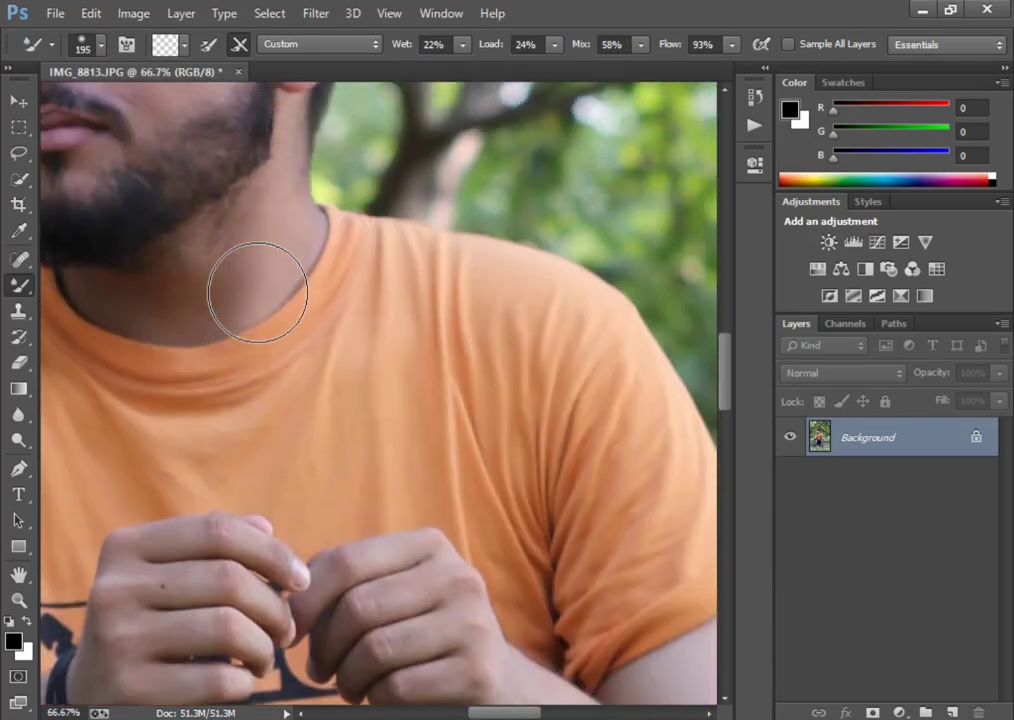
pyautogui.scroll(3, 258, 292)
pyautogui.scroll(1, 270, 295)
pyautogui.scroll(2, 282, 302)
pyautogui.scroll(-2, 282, 302)
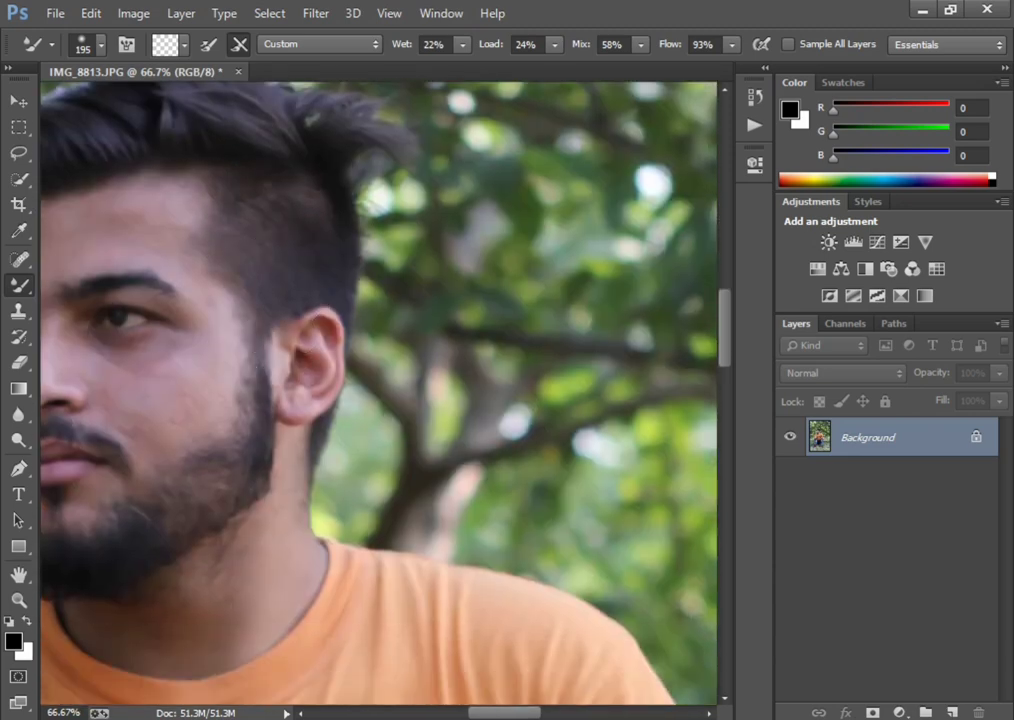
pyautogui.hscroll(-6, 380, 390)
# Blend the forehead, brow, cheeks and skin beside the nose with the Mixer Brush, resizing as needed.
pyautogui.press('[')
pyautogui.press('[')
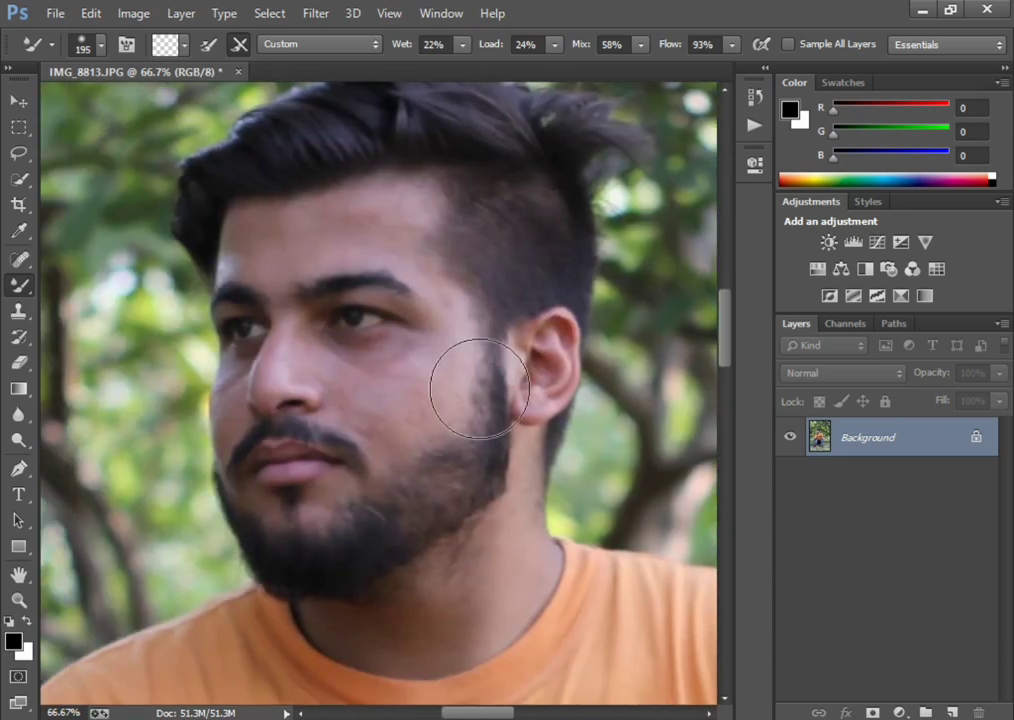
pyautogui.press('[')
pyautogui.press('[')
pyautogui.press('[')
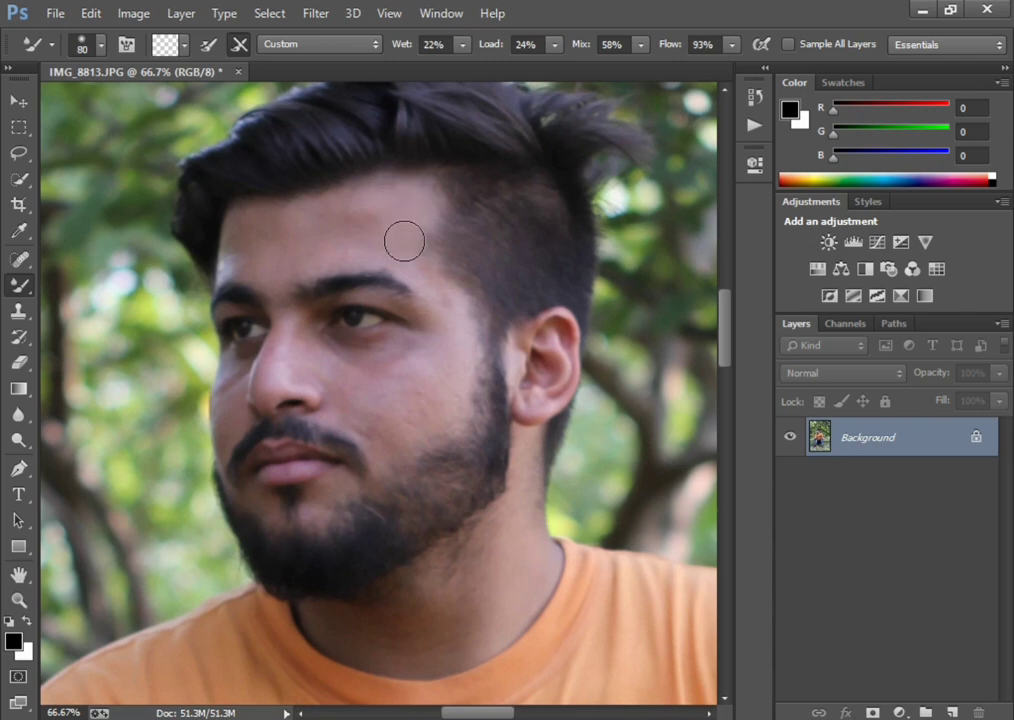
pyautogui.press(']')
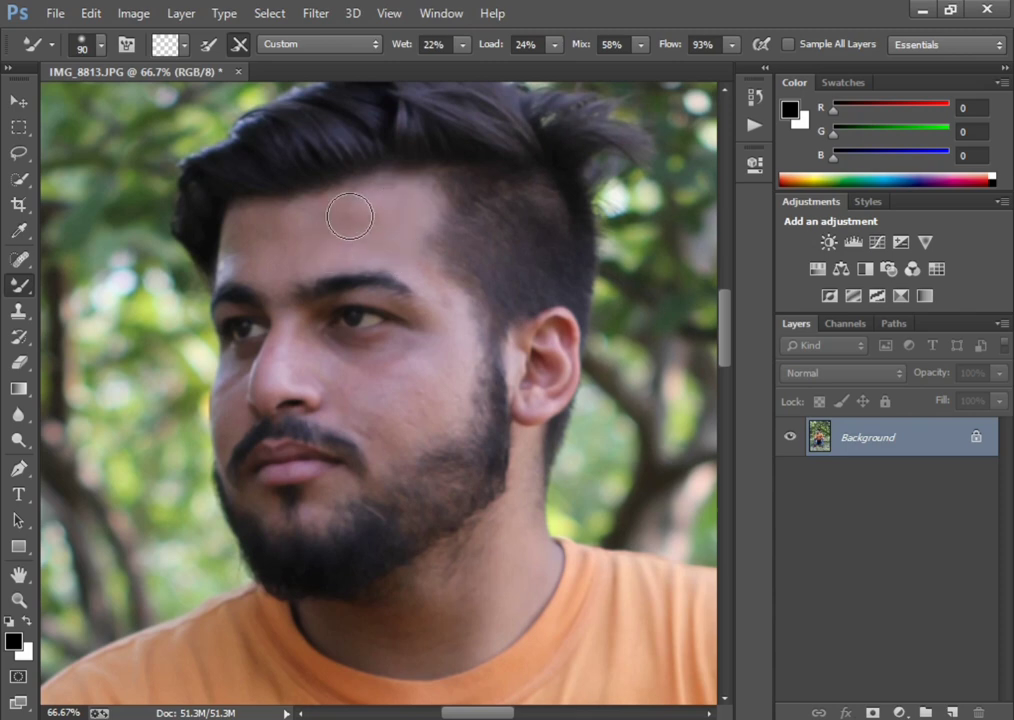
pyautogui.press('[')
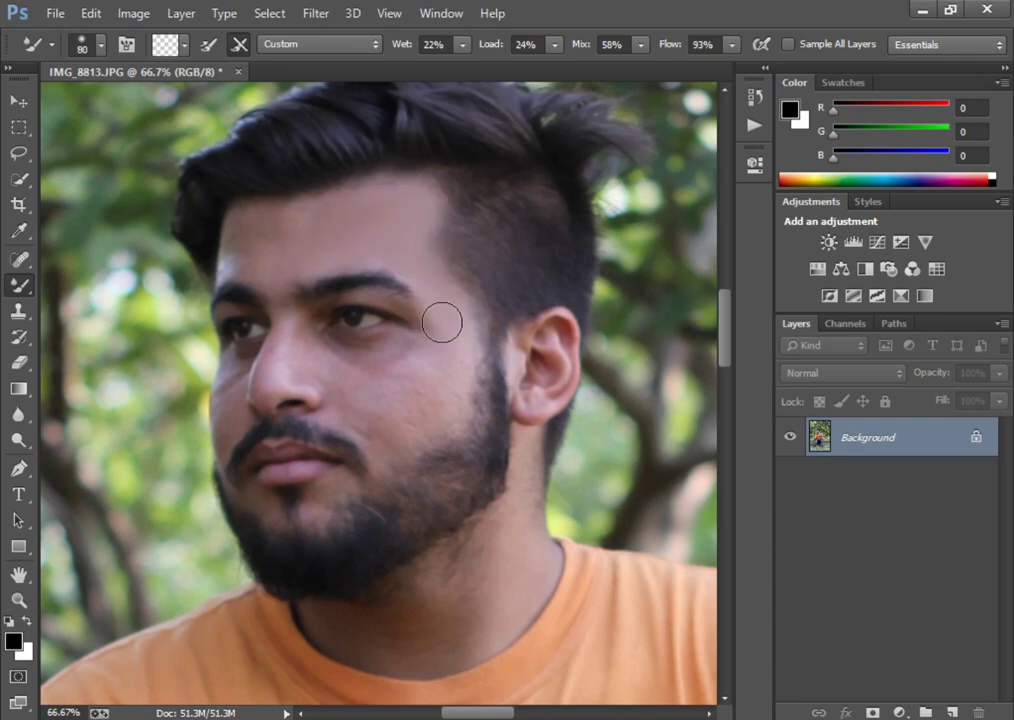
pyautogui.press('[')
pyautogui.press('[')
pyautogui.press(']')
pyautogui.press(']')
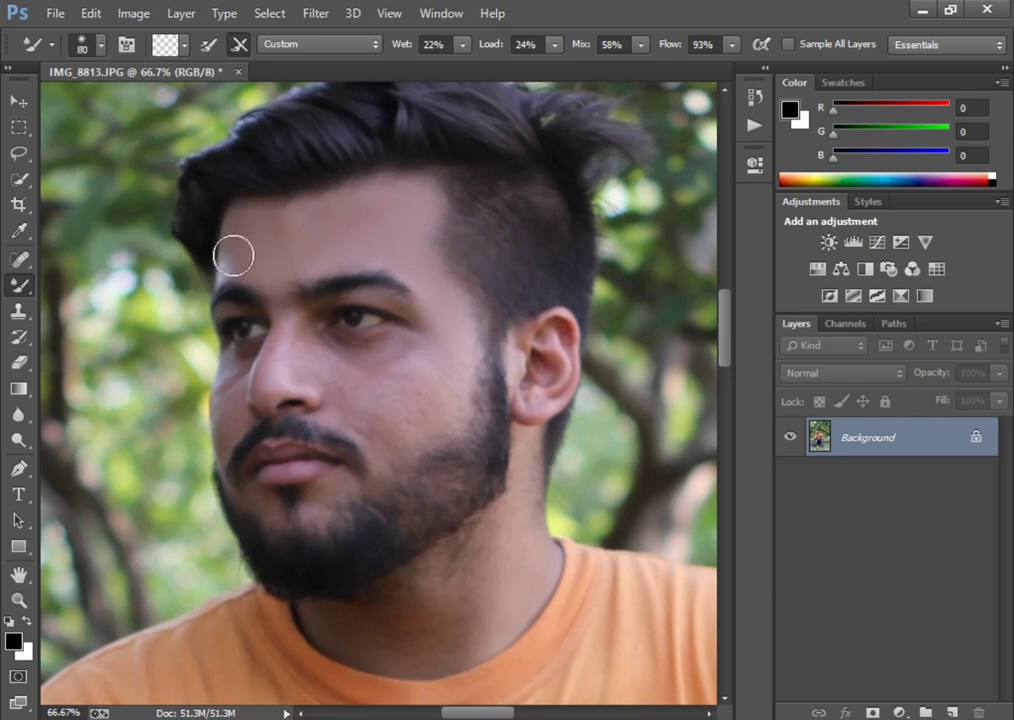
pyautogui.press('[')
pyautogui.press(']')
pyautogui.press(']')
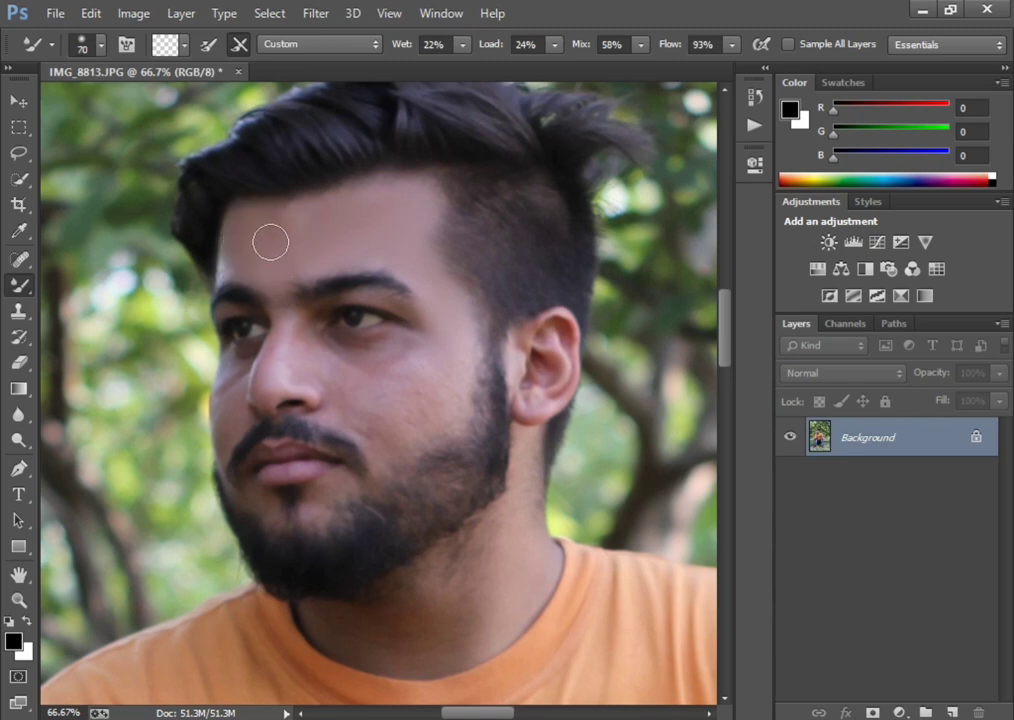
pyautogui.press('[')
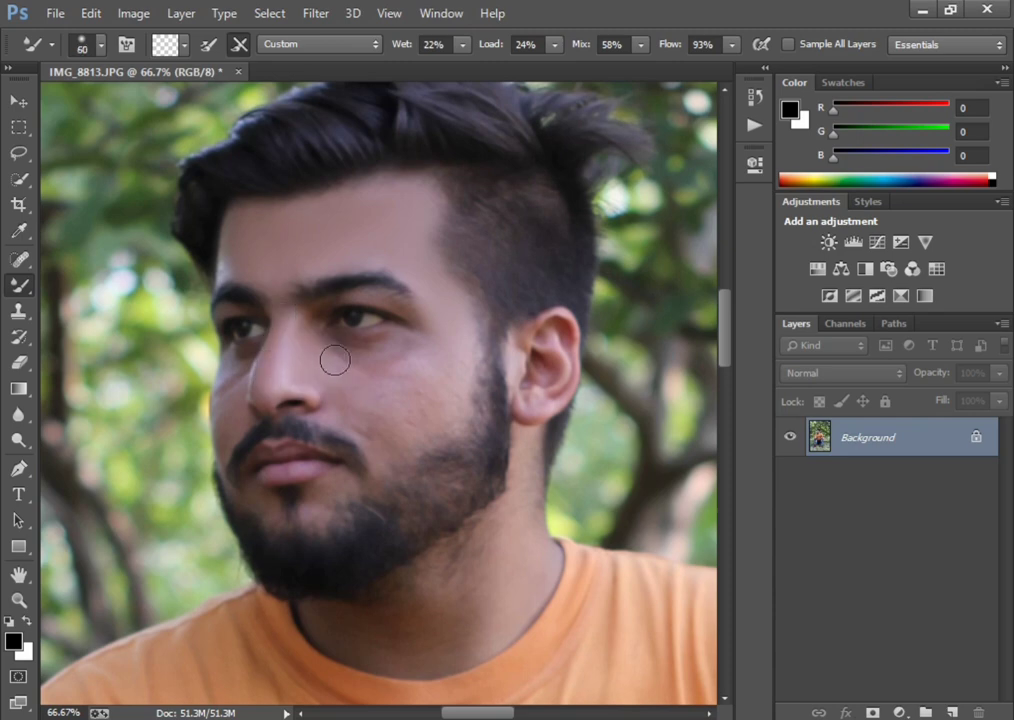
pyautogui.press(']')
pyautogui.press(']')
pyautogui.press(']')
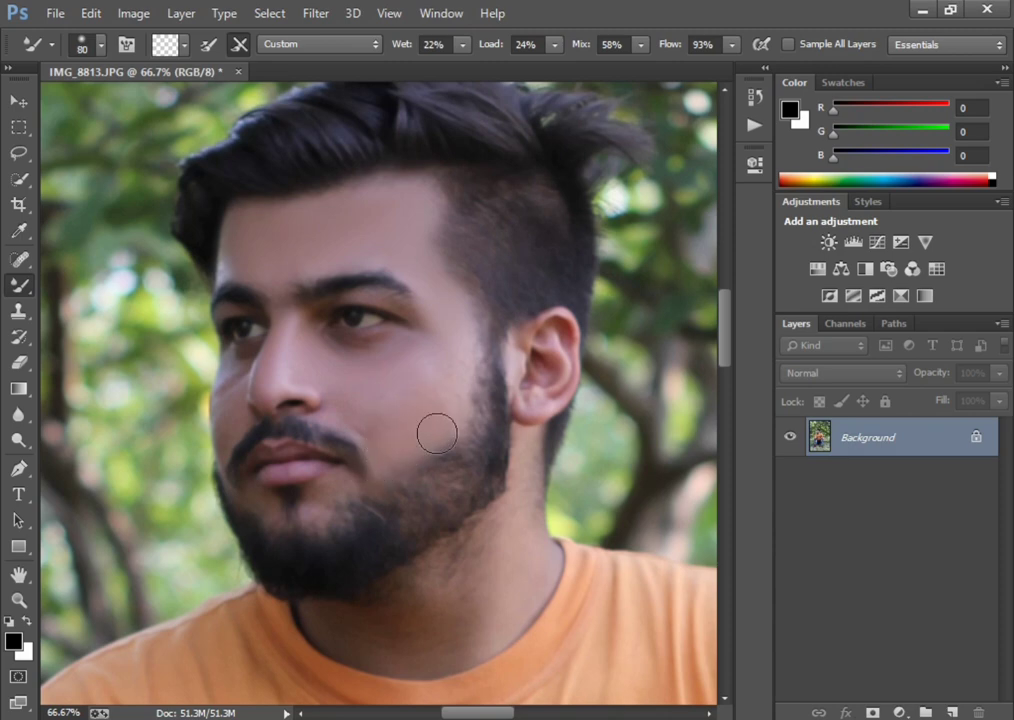
pyautogui.press(']')
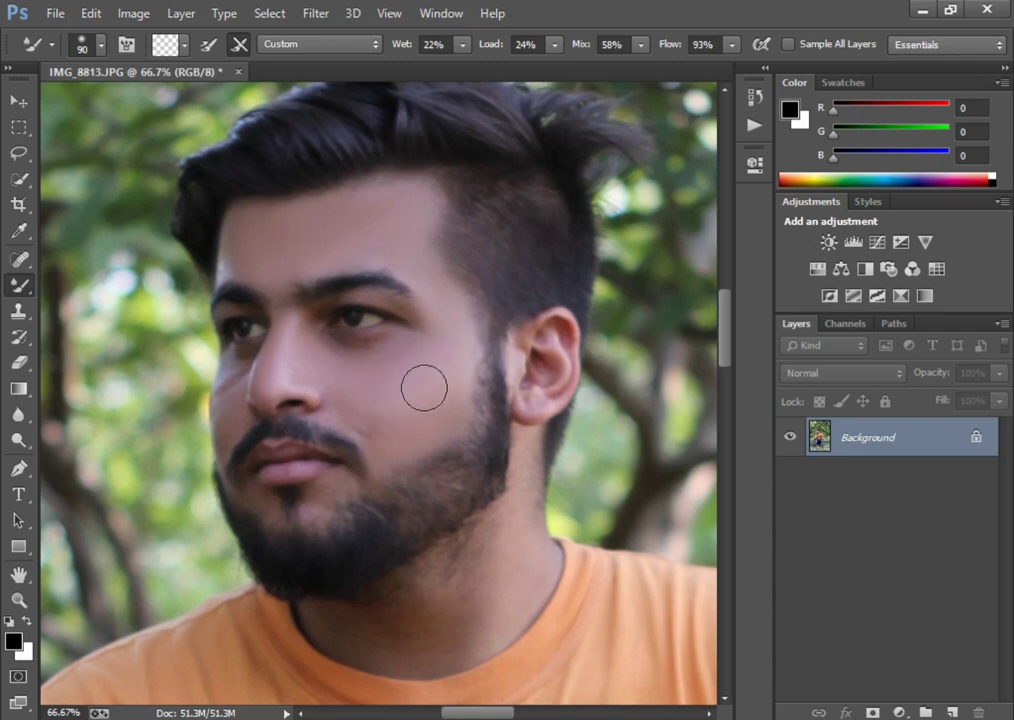
pyautogui.press('[')
pyautogui.press('[')
pyautogui.press('[')
# Check brush size and hardness, then blend the skin around the mouth and beard edge.
pyautogui.rightClick(328, 484)
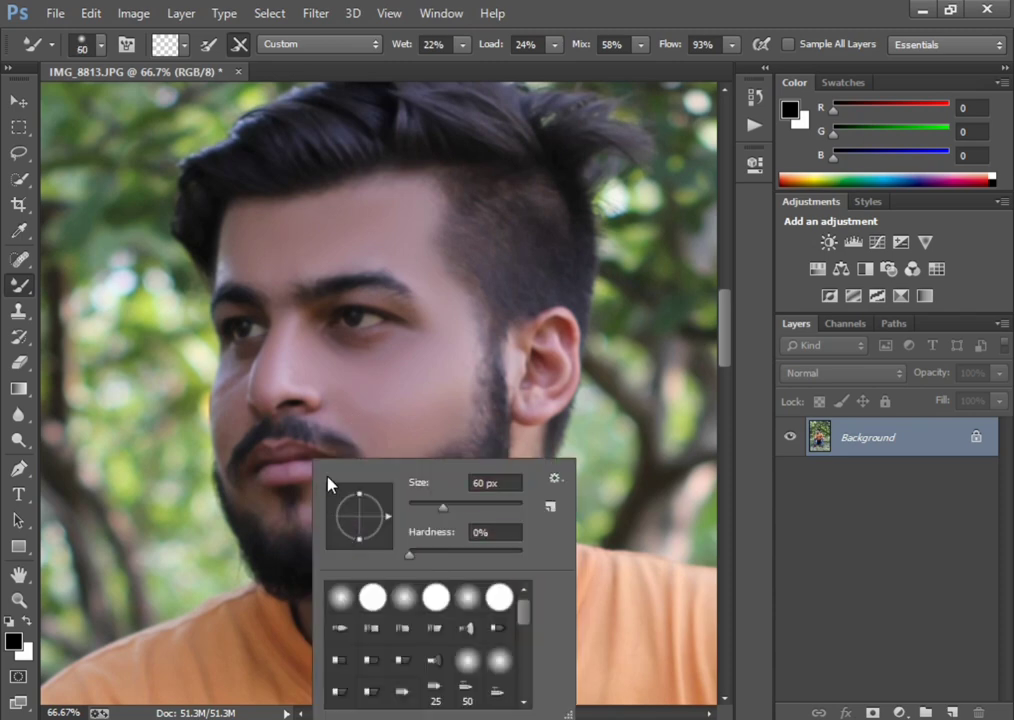
pyautogui.press('Escape')
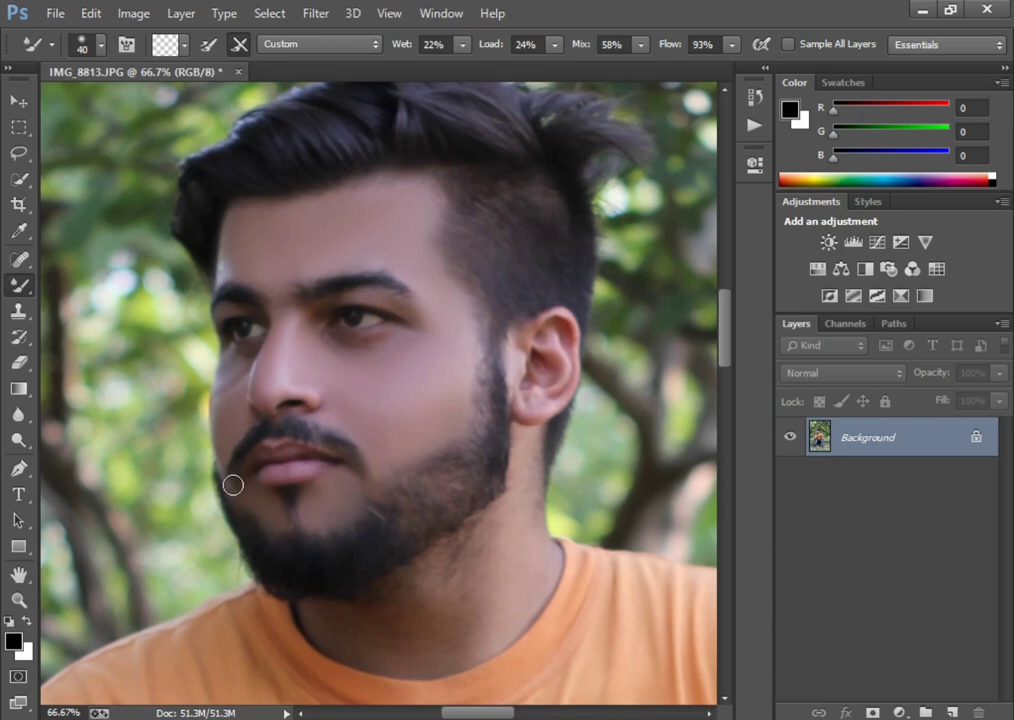
pyautogui.scroll(-3, 315, 566)
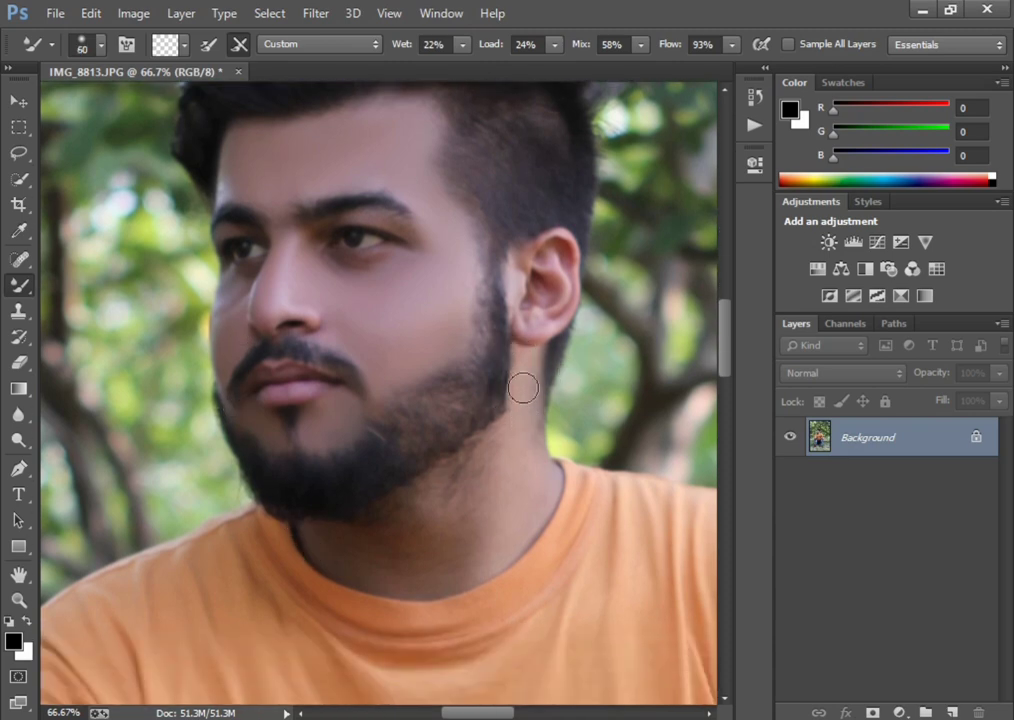
# Blend the neck skin below the beard and along the jawline, resizing the brush as needed.
pyautogui.press(']')
pyautogui.press(']')
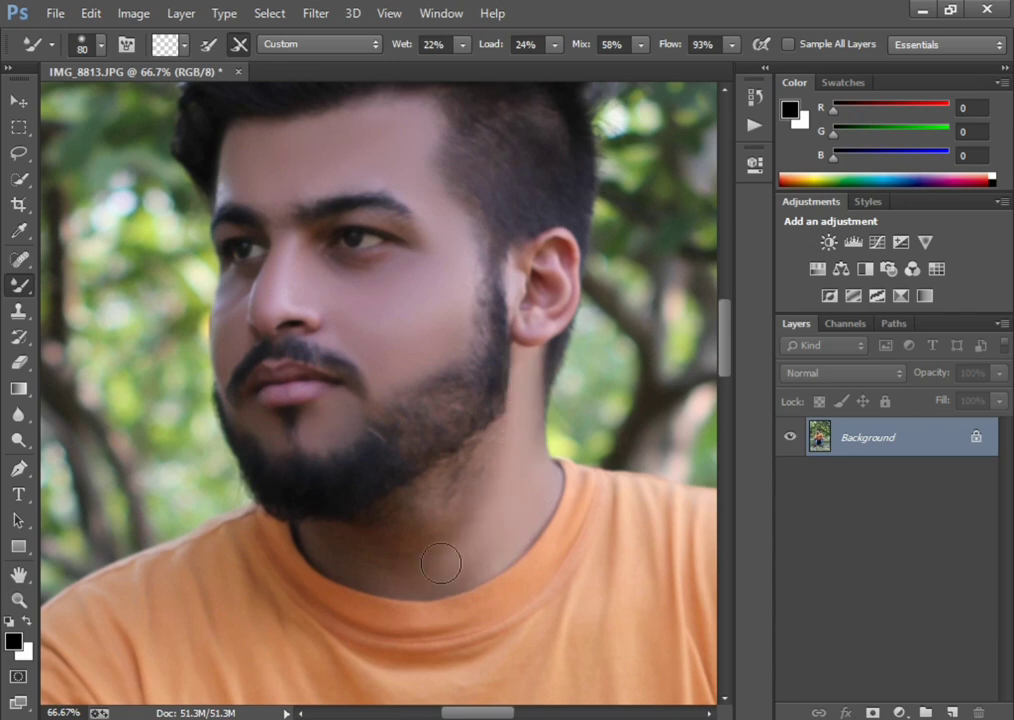
pyautogui.press('[')
pyautogui.press('[')
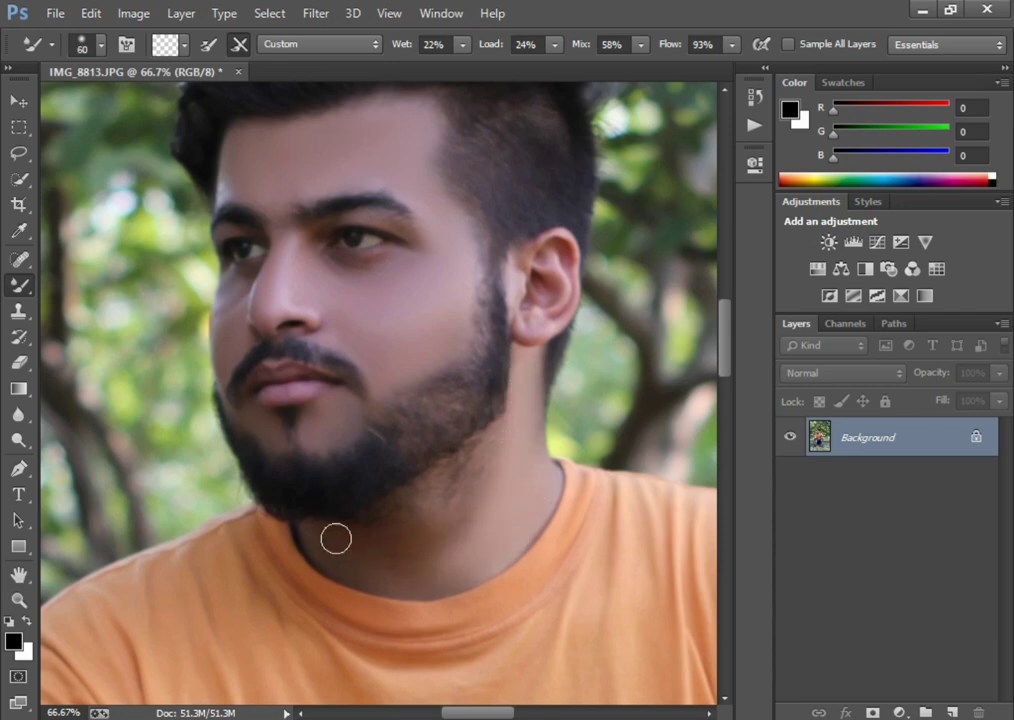
pyautogui.press('[')
pyautogui.press(']')
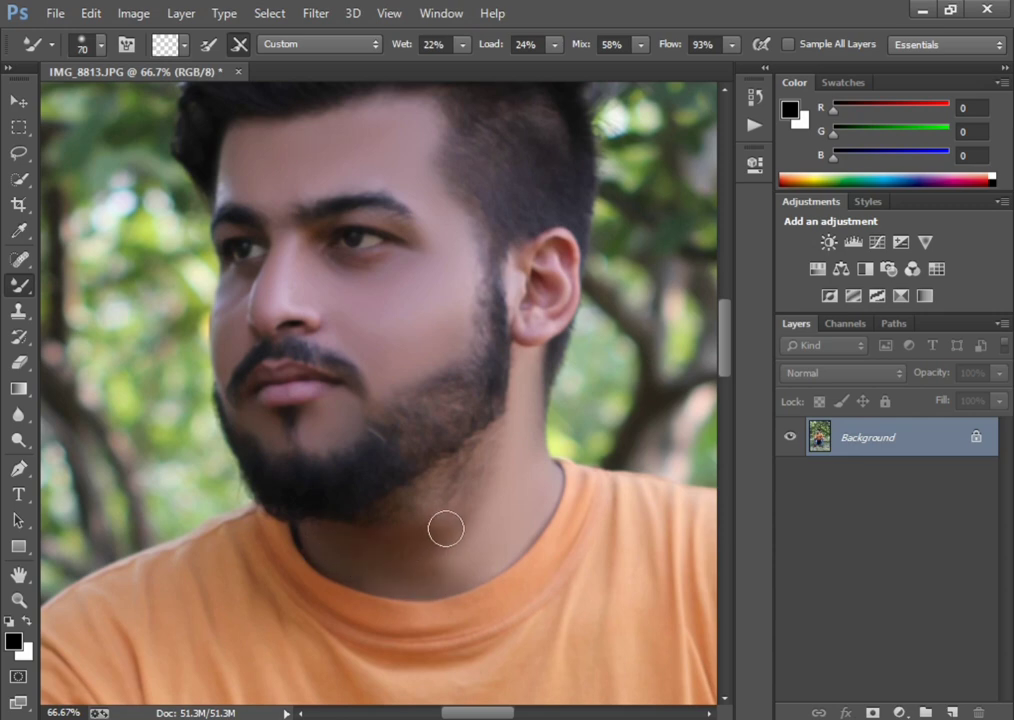
pyautogui.press(']')
pyautogui.press('[')
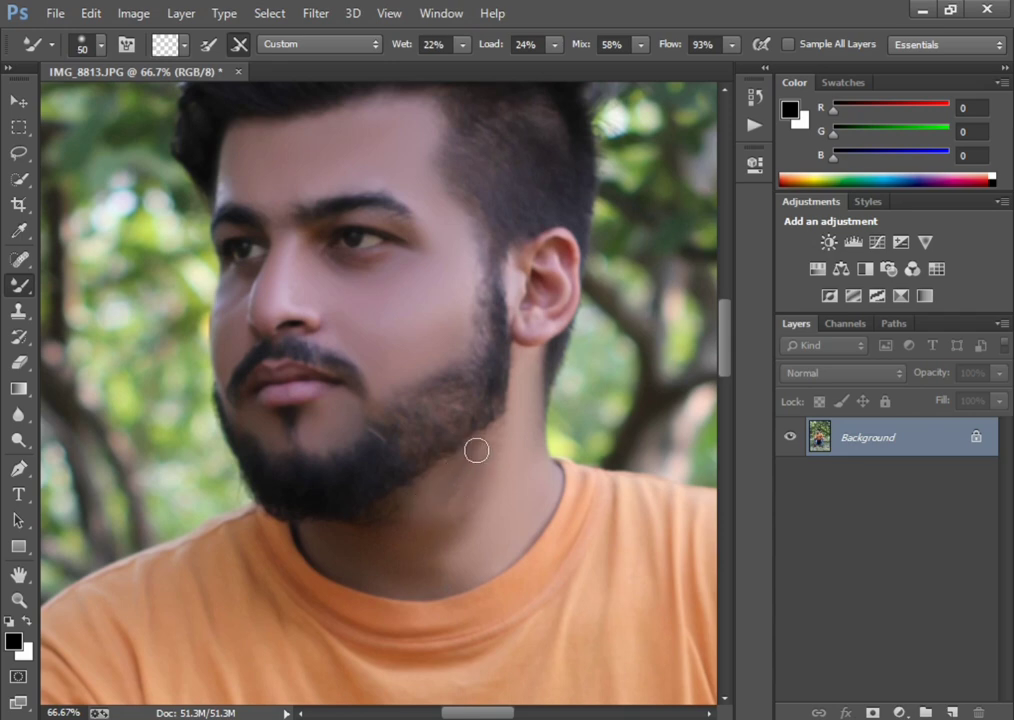
pyautogui.press(']')
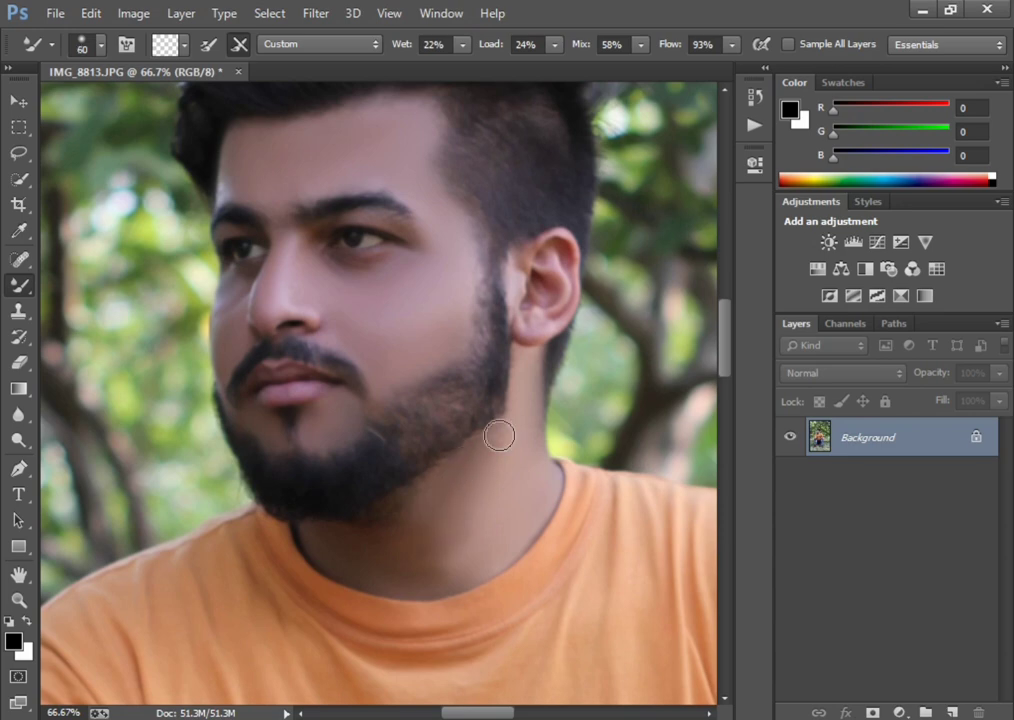
pyautogui.press('[')
pyautogui.press('[')
pyautogui.press('[')
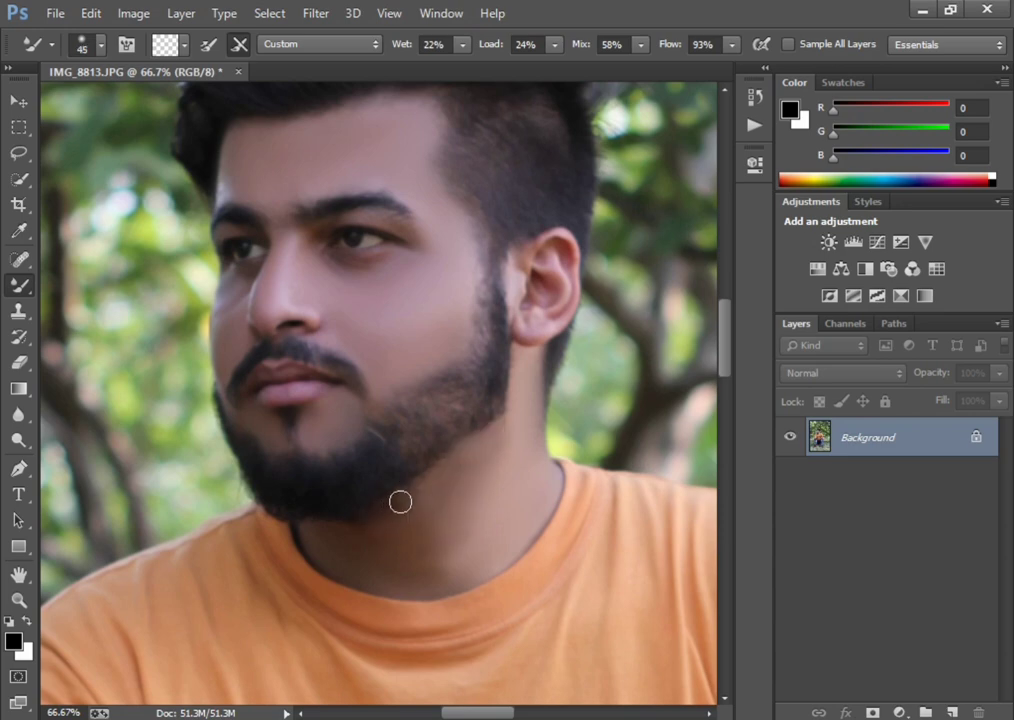
pyautogui.press(']')
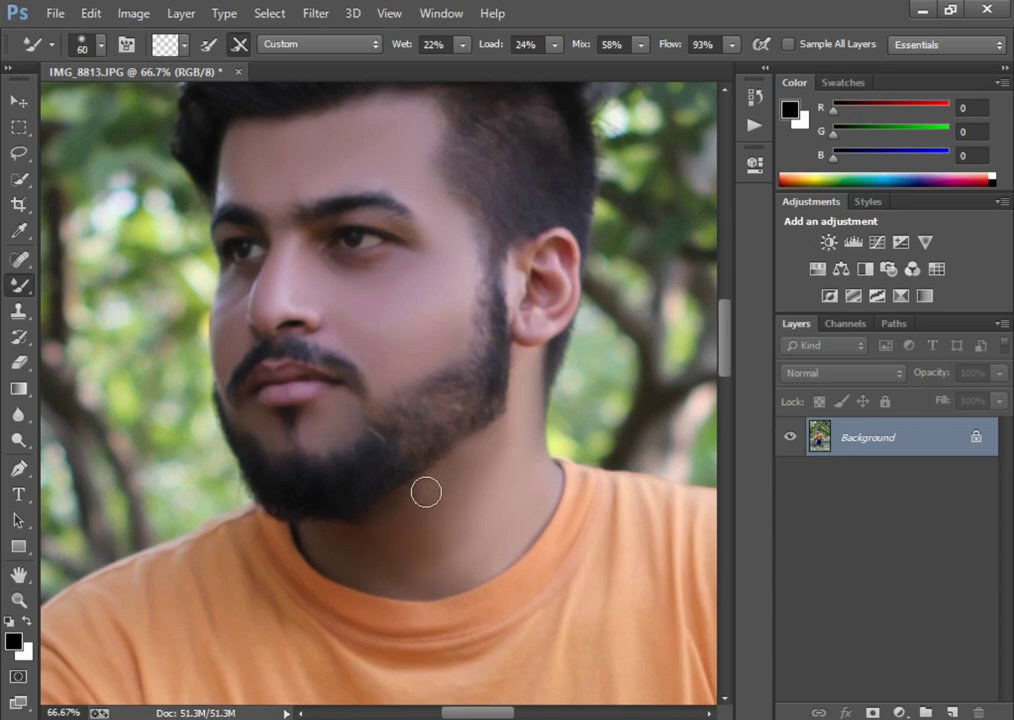
pyautogui.scroll(-3, 450, 466)
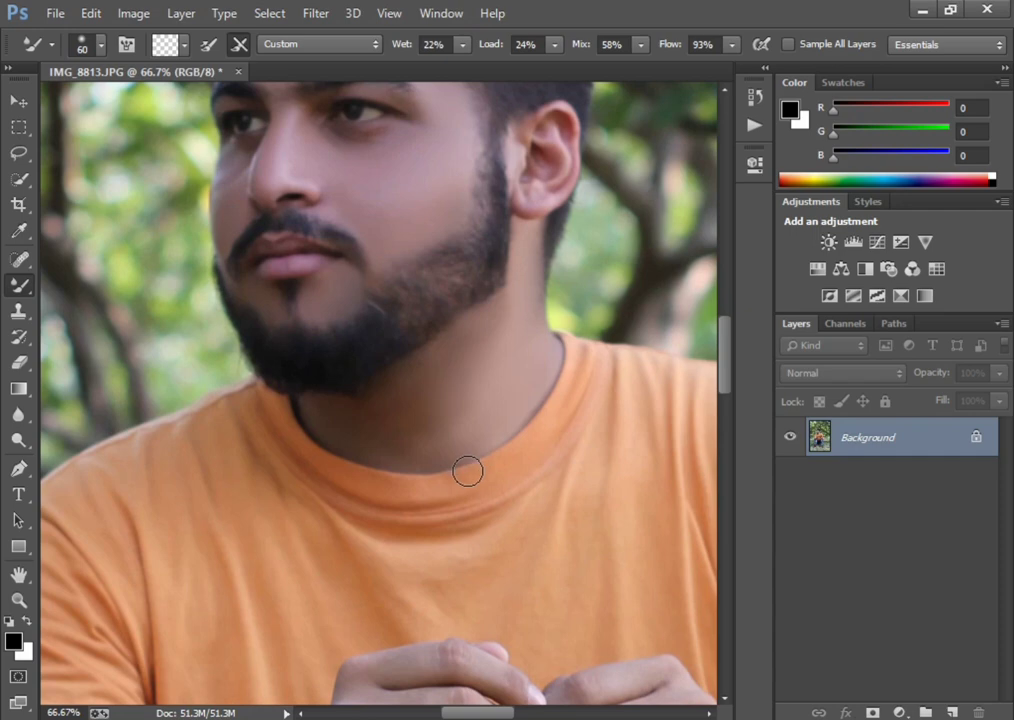
# Move down to the arms and smooth the upper arm, back of the hand and fingers.
pyautogui.scroll(-3, 467, 470)
pyautogui.scroll(-2, 475, 557)
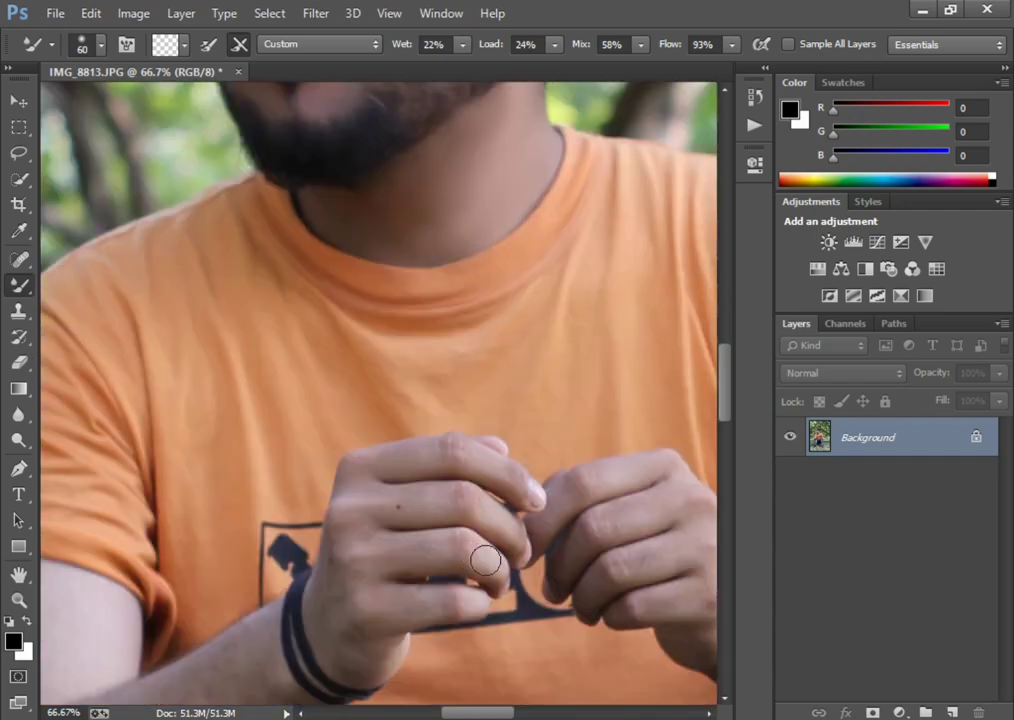
pyautogui.scroll(-2, 437, 511)
pyautogui.scroll(-2, 439, 514)
pyautogui.moveTo(493, 714); pyautogui.dragTo(462, 714)
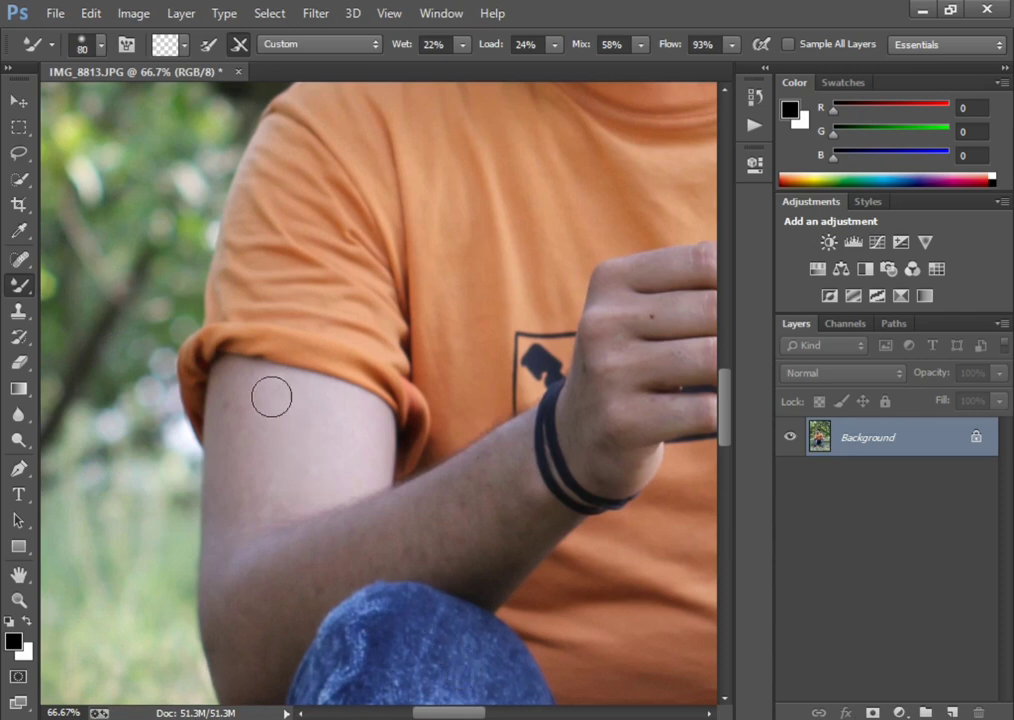
pyautogui.moveTo(271, 397)
pyautogui.mouseDown()
pyautogui.moveTo(256, 493)
pyautogui.moveTo(242, 398)
pyautogui.moveTo(226, 421)
pyautogui.moveTo(226, 540)
pyautogui.moveTo(251, 414)
pyautogui.moveTo(281, 482)
pyautogui.moveTo(315, 403)
pyautogui.moveTo(358, 452)
pyautogui.mouseUp()
pyautogui.press(']')
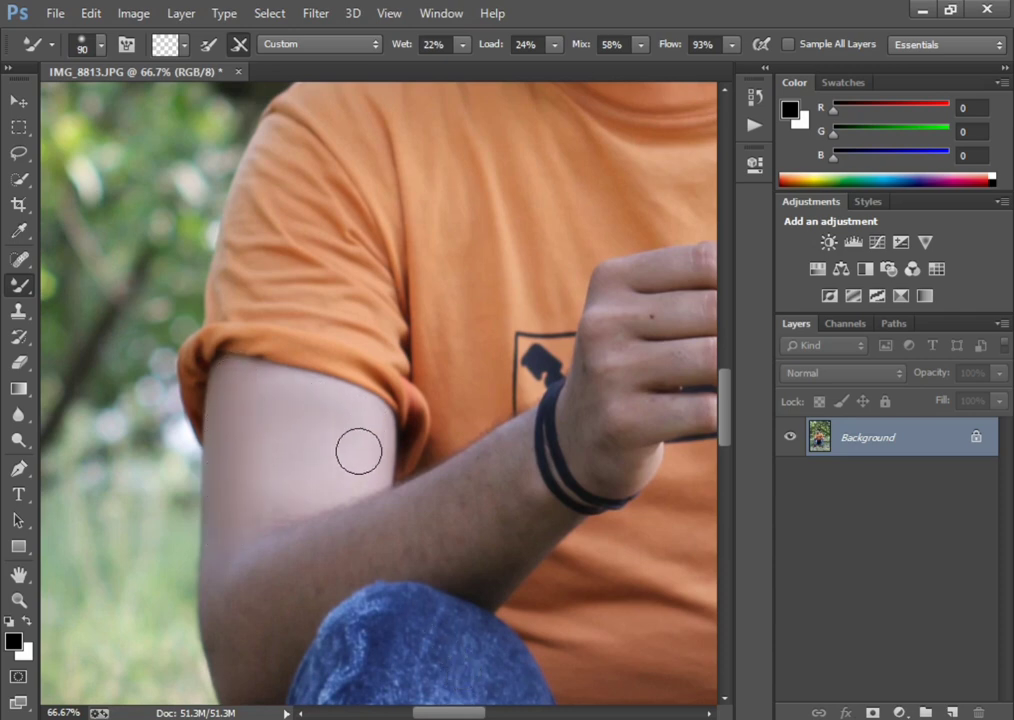
pyautogui.press('[')
pyautogui.press('[')
pyautogui.scroll(1, 480, 510)
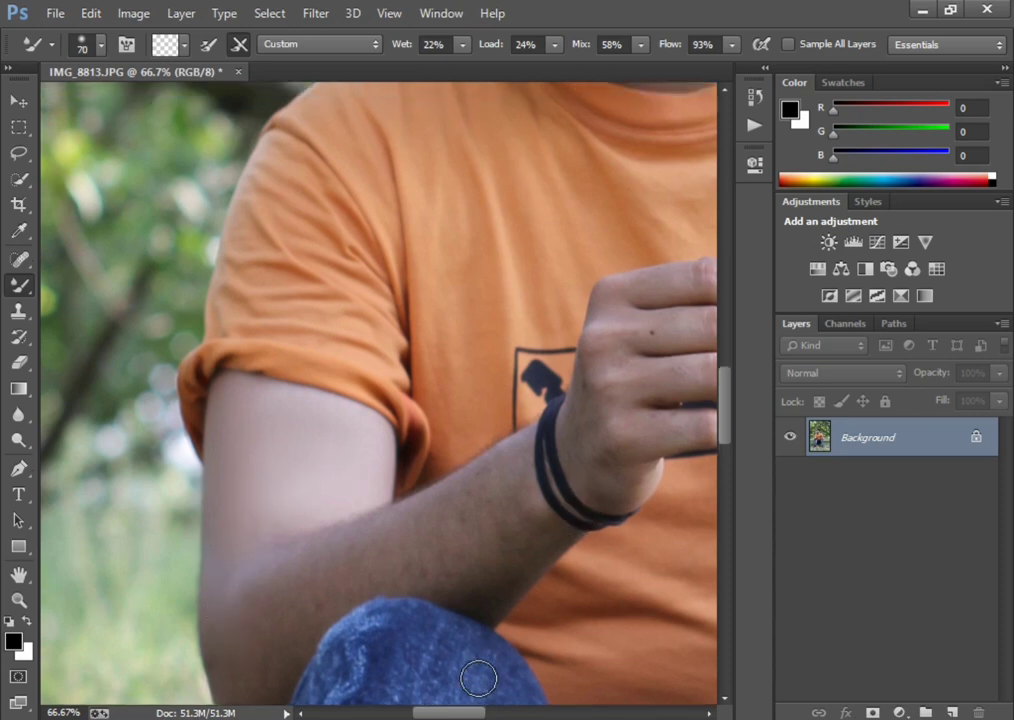
pyautogui.moveTo(447, 713); pyautogui.dragTo(472, 713)
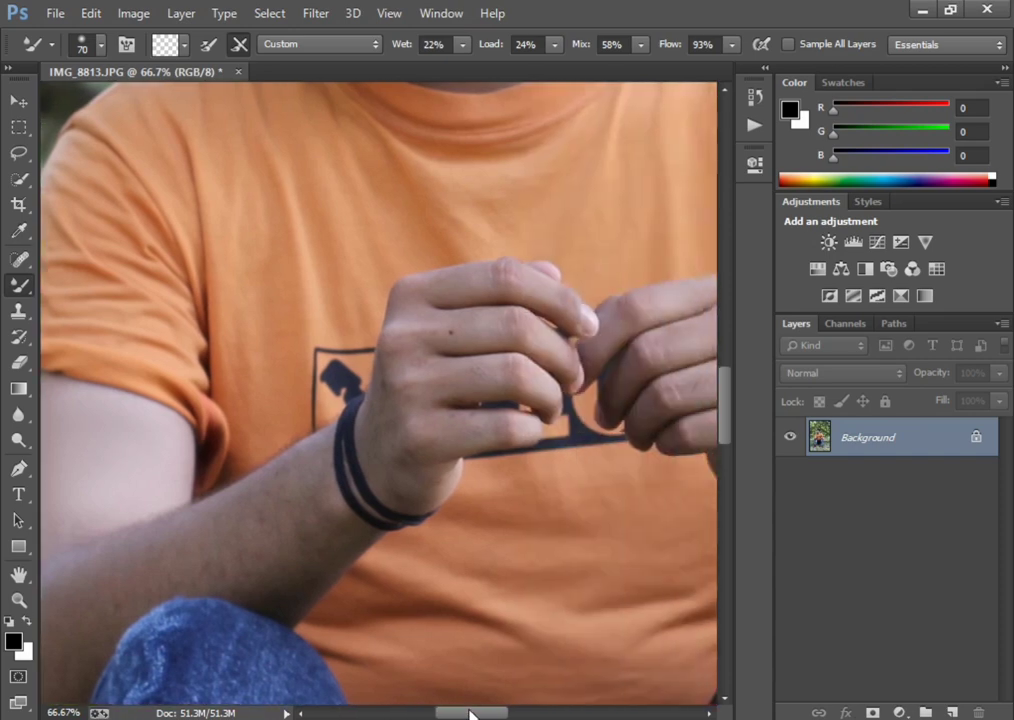
pyautogui.press('[')
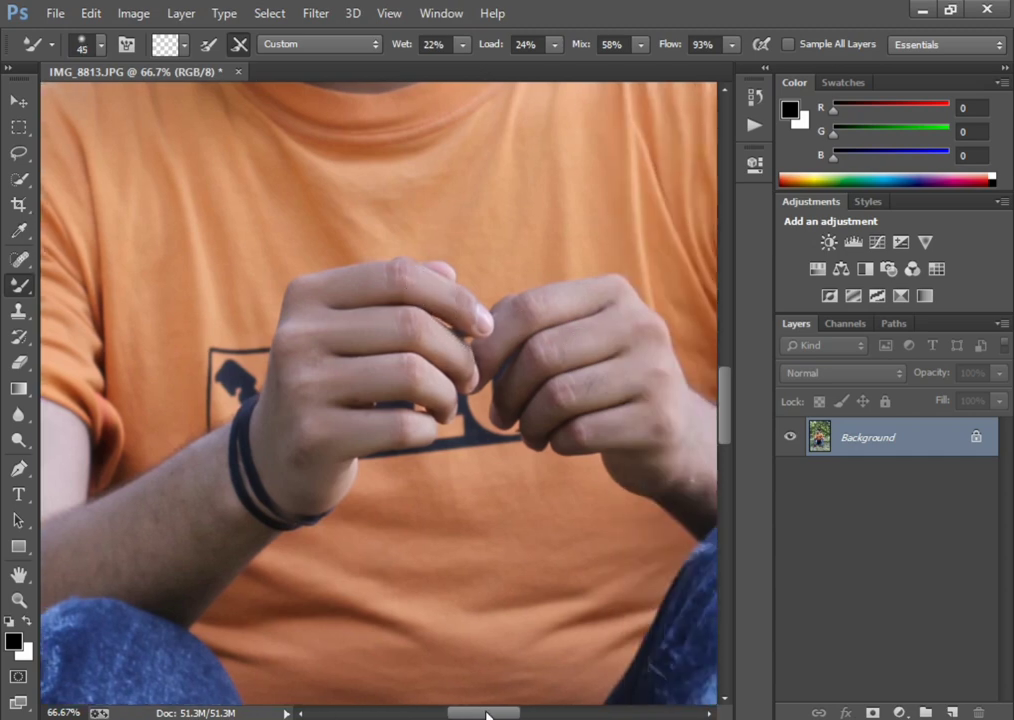
# Smooth the forearm and the wrist shadow by the knee, undoing one bad stroke.
pyautogui.moveTo(470, 713); pyautogui.dragTo(509, 715)
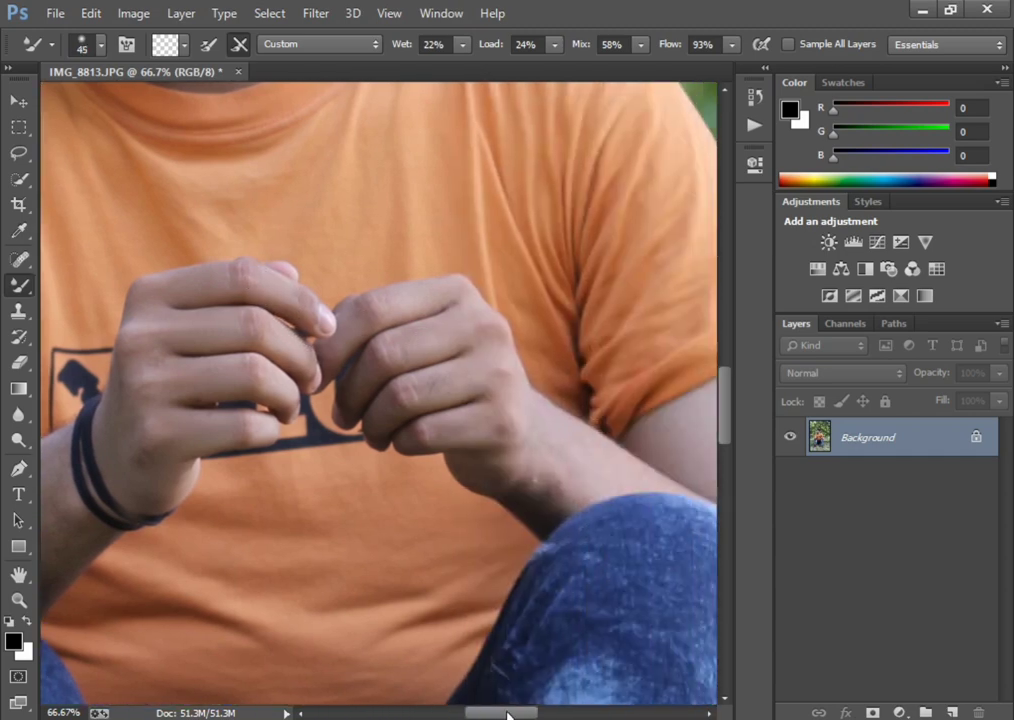
pyautogui.press(']')
pyautogui.press(']')
pyautogui.moveTo(530, 505); pyautogui.dragTo(520, 462)
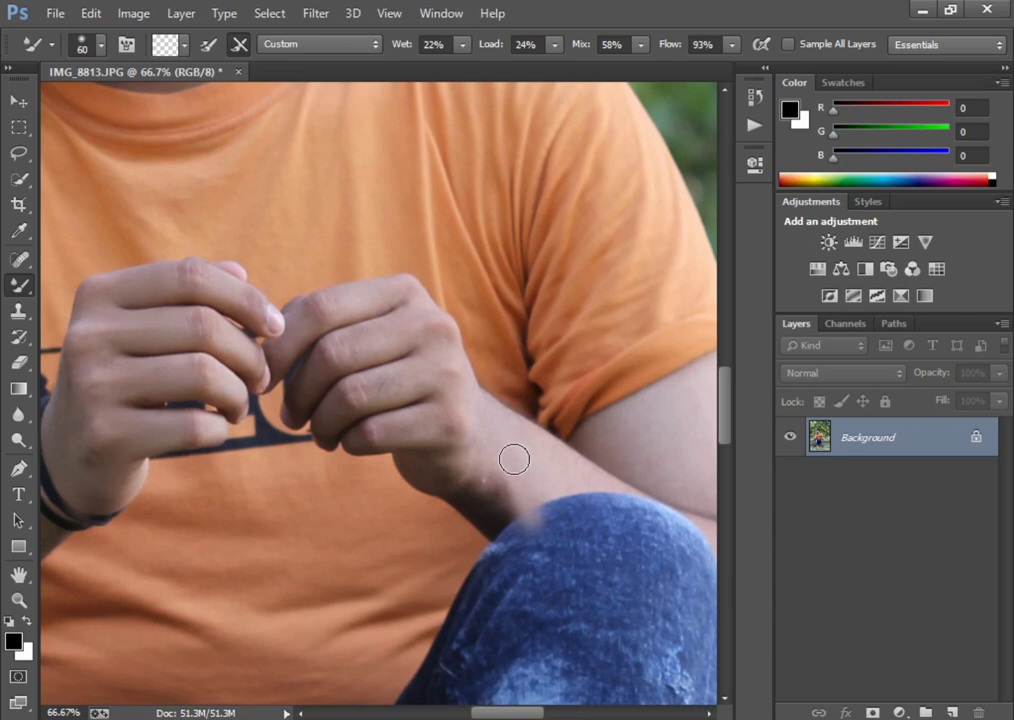
pyautogui.hotkey('ctrl', 'z')
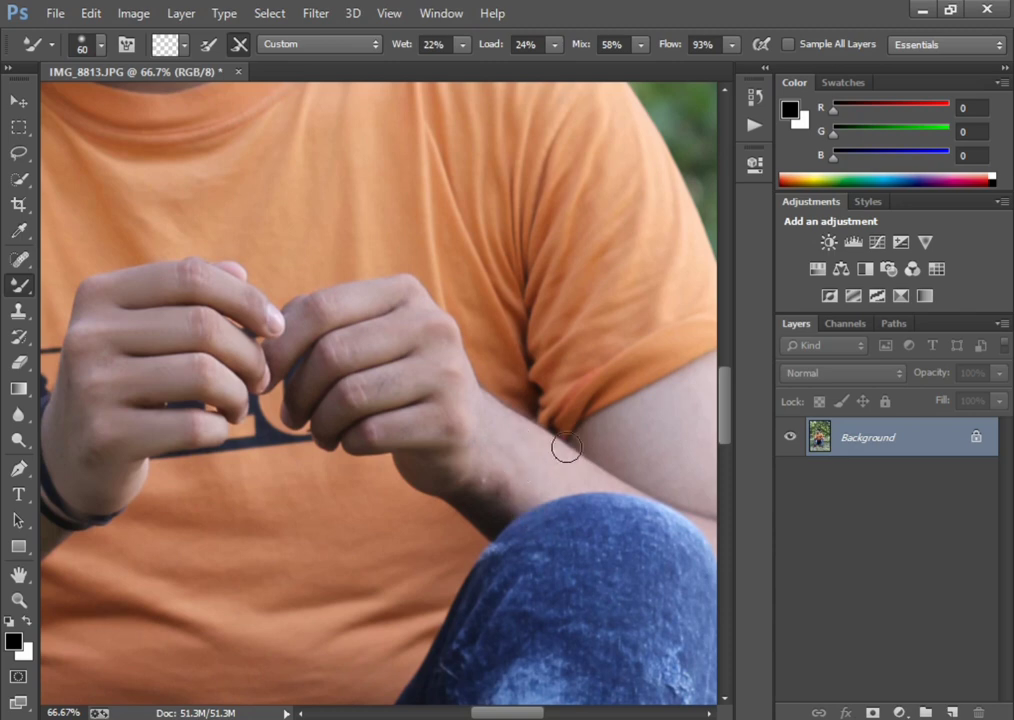
pyautogui.press(']')
pyautogui.press(']')
pyautogui.press('[')
pyautogui.press('[')
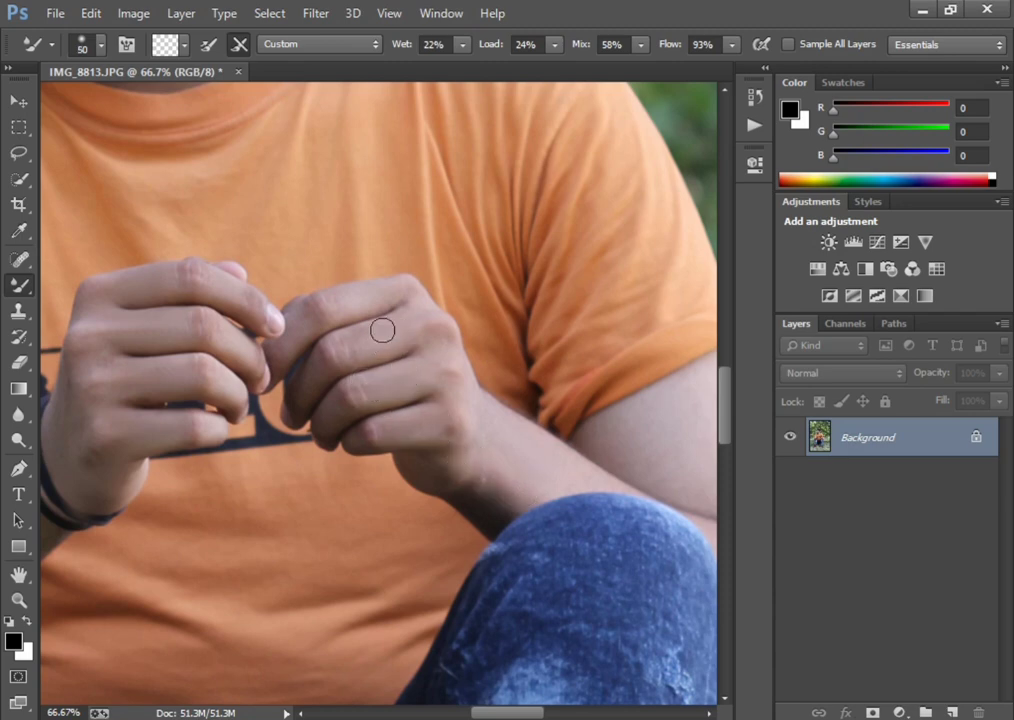
pyautogui.press(']')
# Smooth the skin around the elbow with a smaller brush.
pyautogui.press(']')
pyautogui.press(']')
pyautogui.moveTo(505, 712); pyautogui.dragTo(535, 712)
pyautogui.press(']')
pyautogui.press(']')
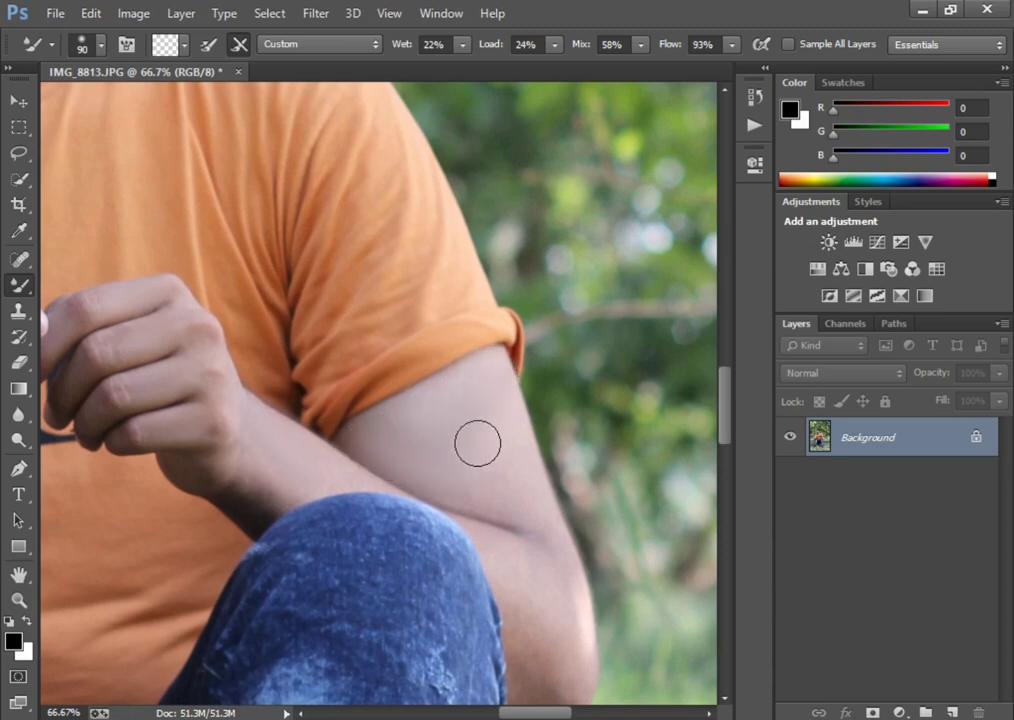
pyautogui.press('[')
pyautogui.press('[')
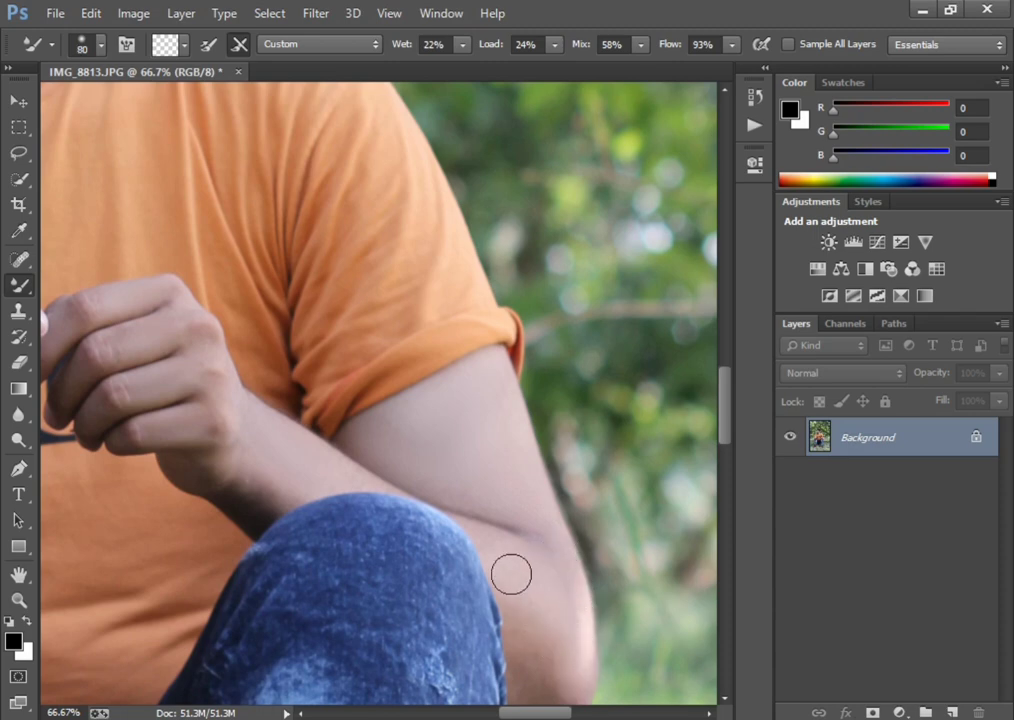
pyautogui.press(']')
pyautogui.scroll(-2, 528, 660)
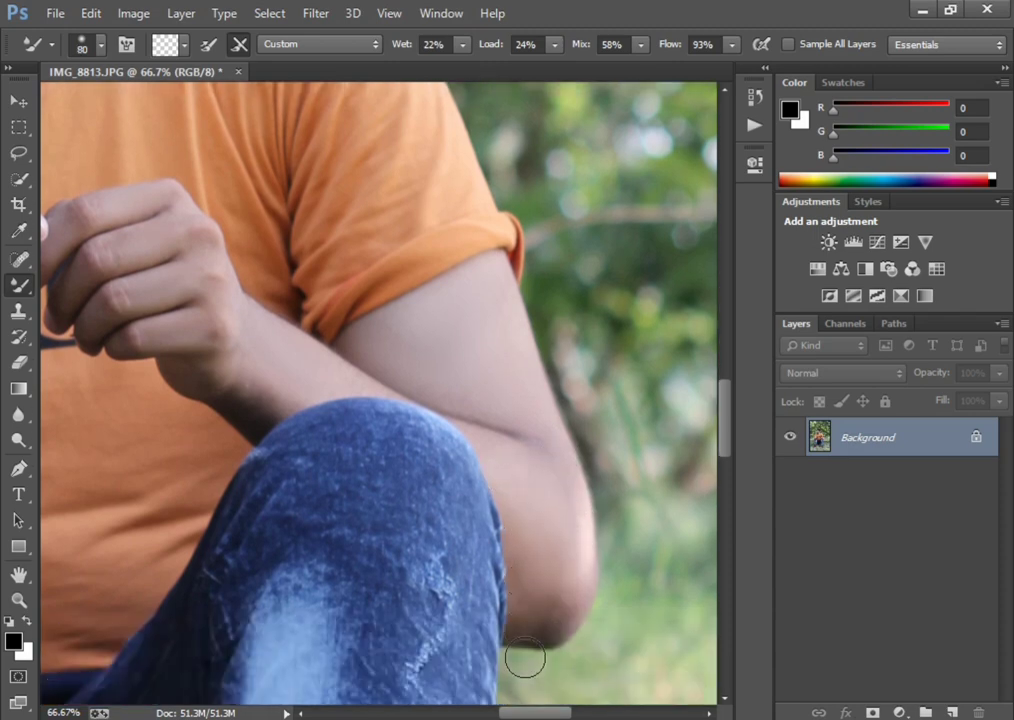
pyautogui.press('[')
pyautogui.press('[')
pyautogui.moveTo(523, 621)
pyautogui.mouseDown()
pyautogui.moveTo(553, 631)
pyautogui.moveTo(530, 633)
pyautogui.mouseUp()
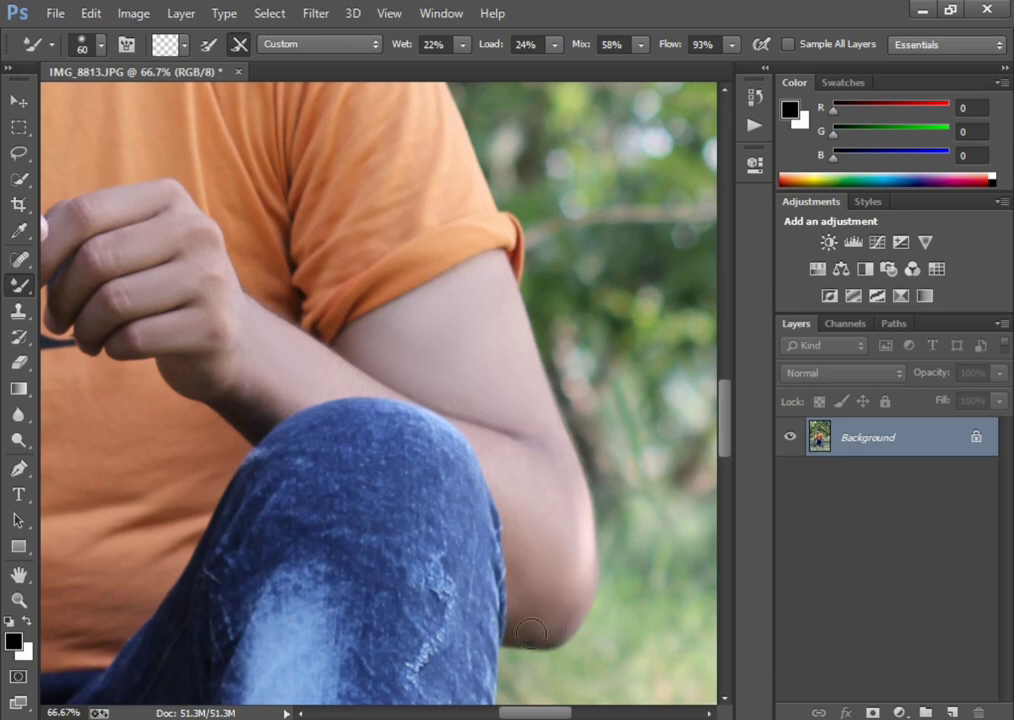
pyautogui.press(']')
# Smooth the other arm near the wristband, then zoom out to view the whole photo.
pyautogui.moveTo(556, 714); pyautogui.dragTo(468, 712)
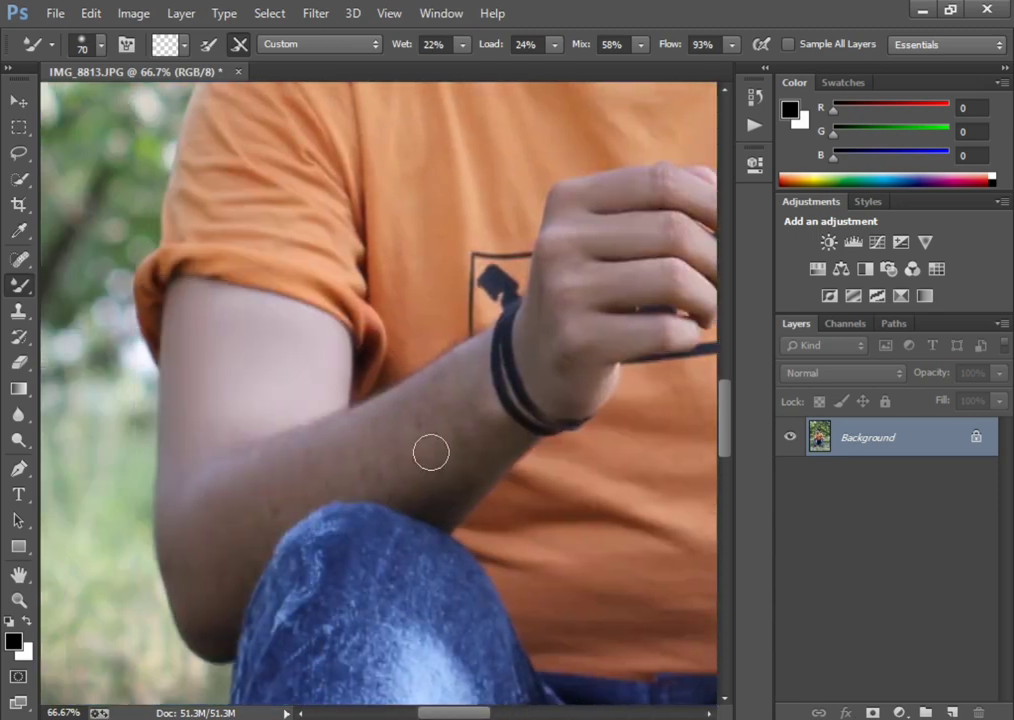
pyautogui.press(']')
pyautogui.press(']')
pyautogui.press('[')
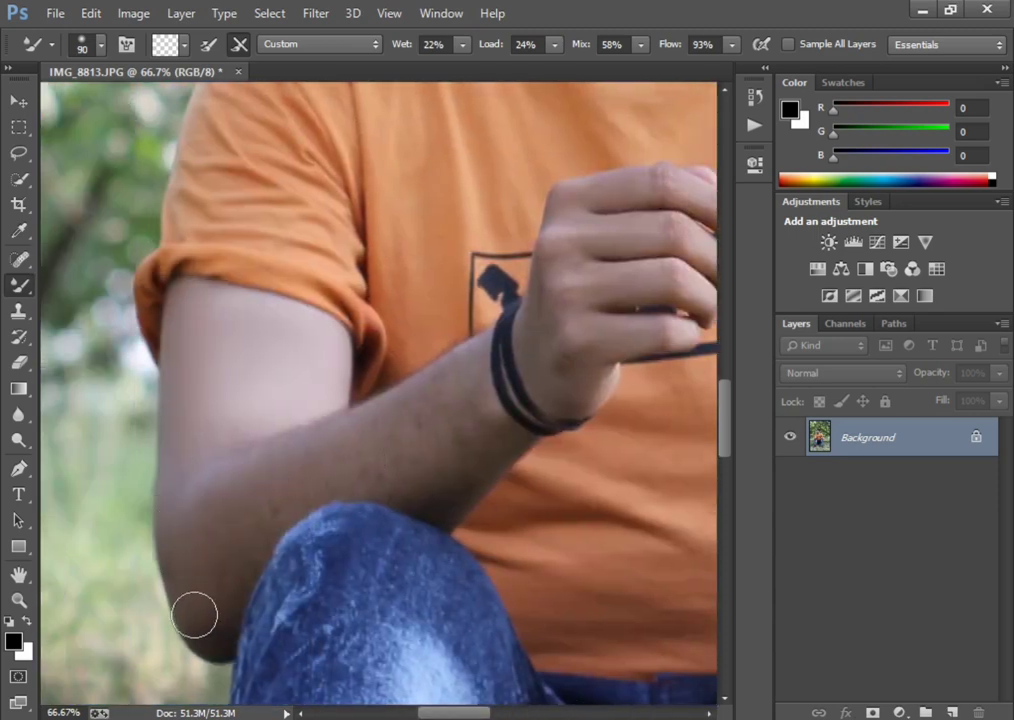
pyautogui.press(']')
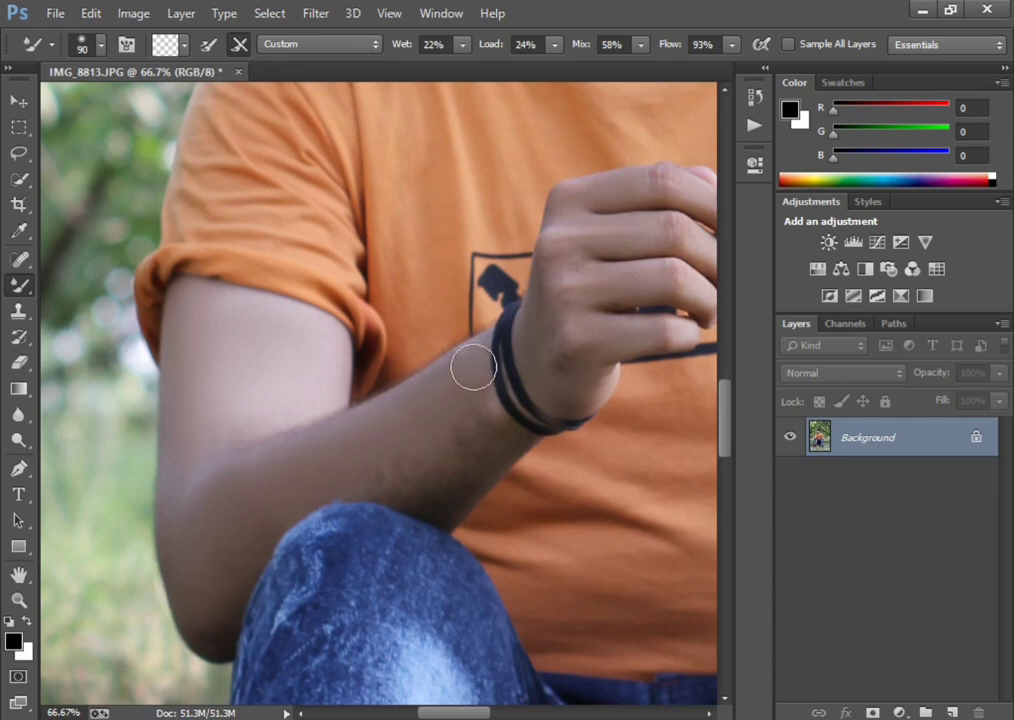
pyautogui.press('[')
pyautogui.press('[')
pyautogui.press(']')
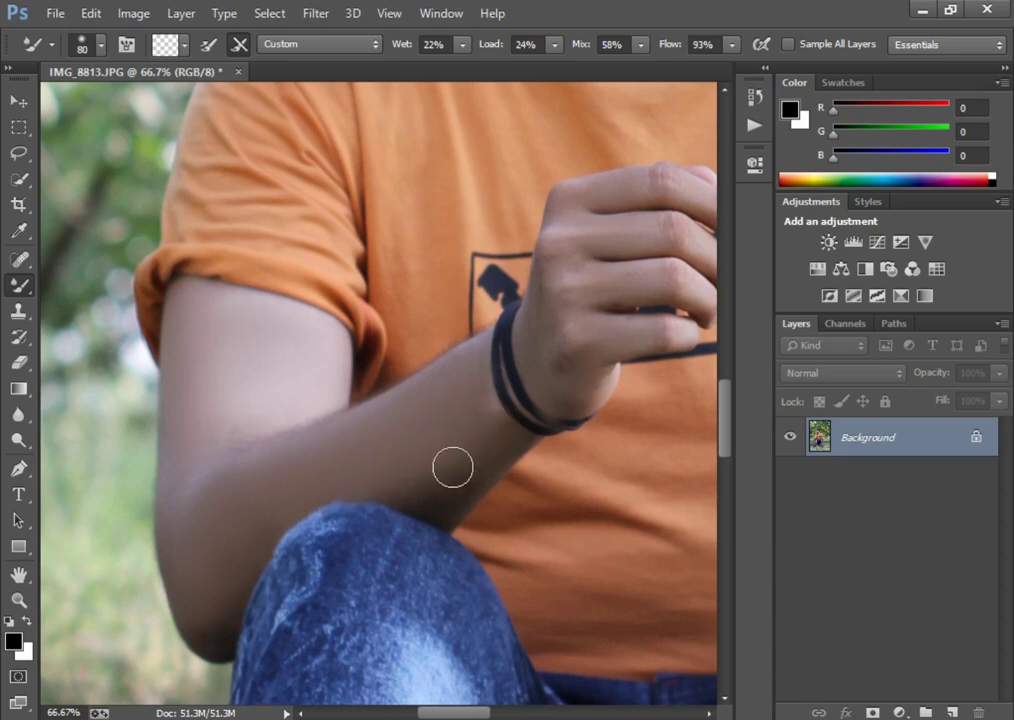
pyautogui.press('[')
pyautogui.press('[')
pyautogui.hotkey('ctrl', '-')
pyautogui.hotkey('ctrl', '-')
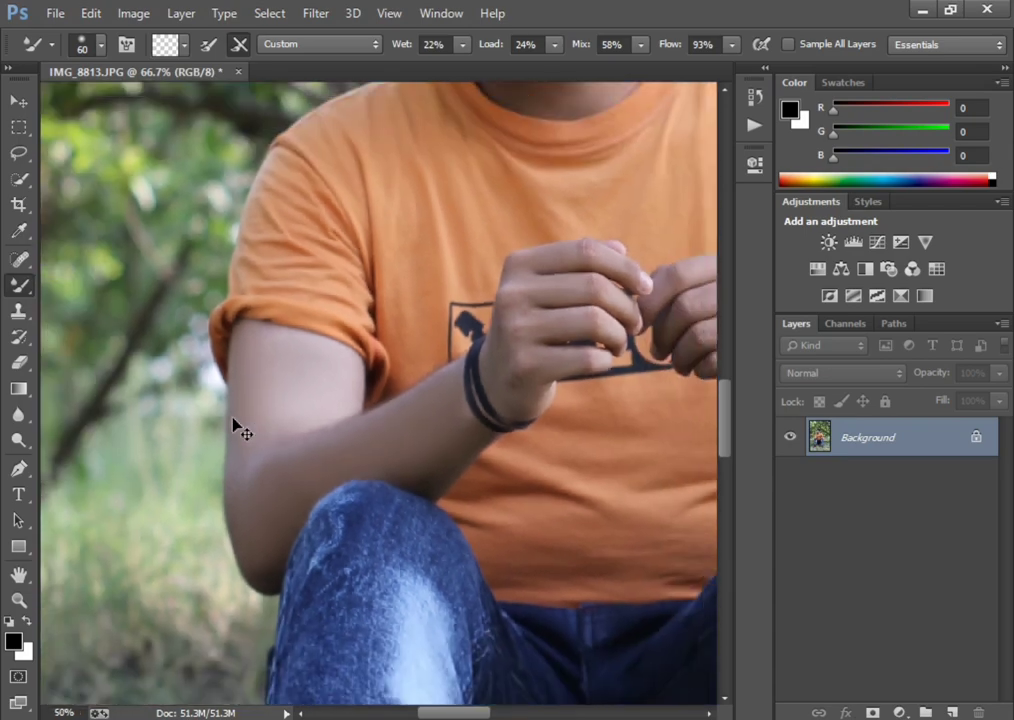
pyautogui.hotkey('ctrl', '-')
pyautogui.hotkey('ctrl', '-')
pyautogui.hotkey('ctrl', '-')
pyautogui.hotkey('ctrl', '-')
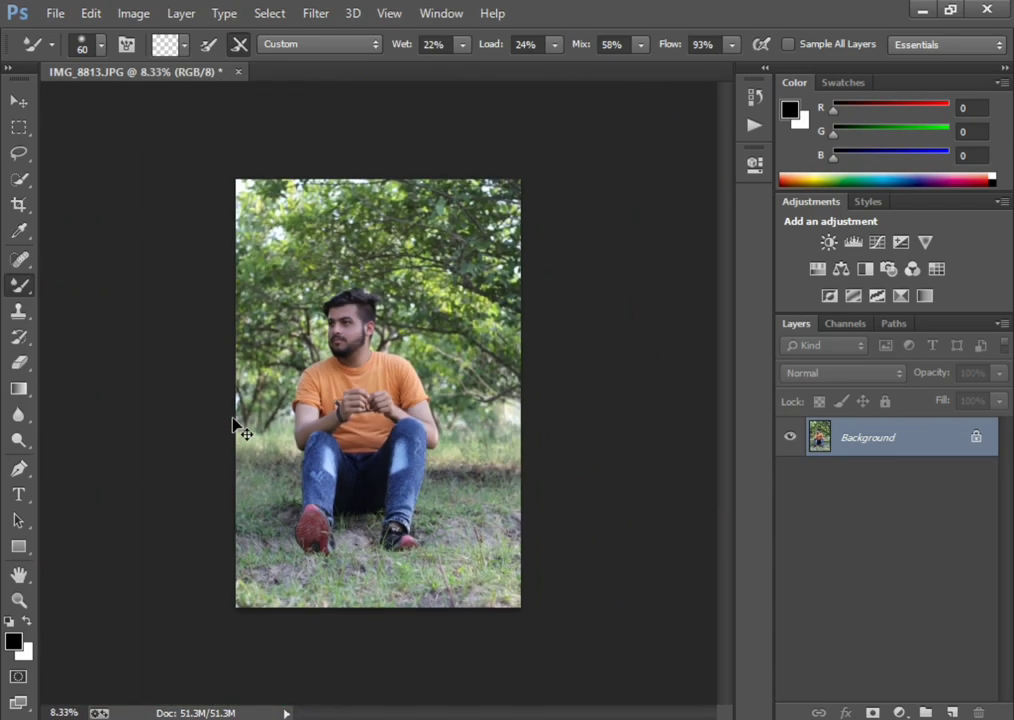
# In Liquify at 50% zoom, lift the top of the hair with the Forward Warp tool.
pyautogui.hotkey('ctrl', 'shift', 'x')
pyautogui.hotkey('ctrl', '+')
pyautogui.hotkey('ctrl', '+')
pyautogui.hotkey('ctrl', '+')
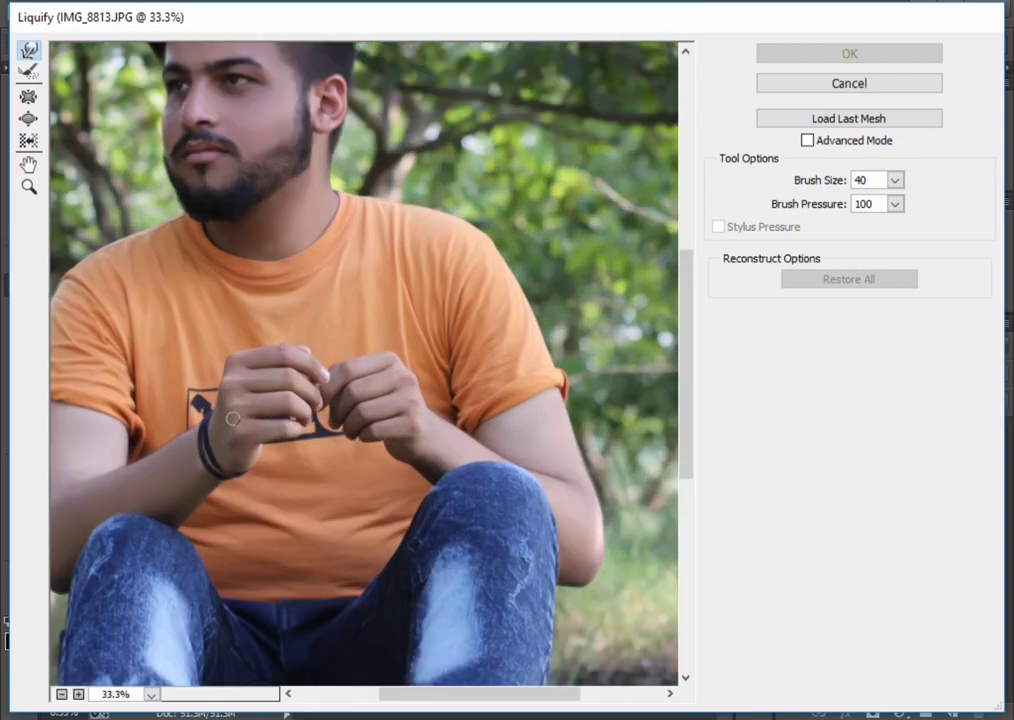
pyautogui.scroll(5, 232, 418)
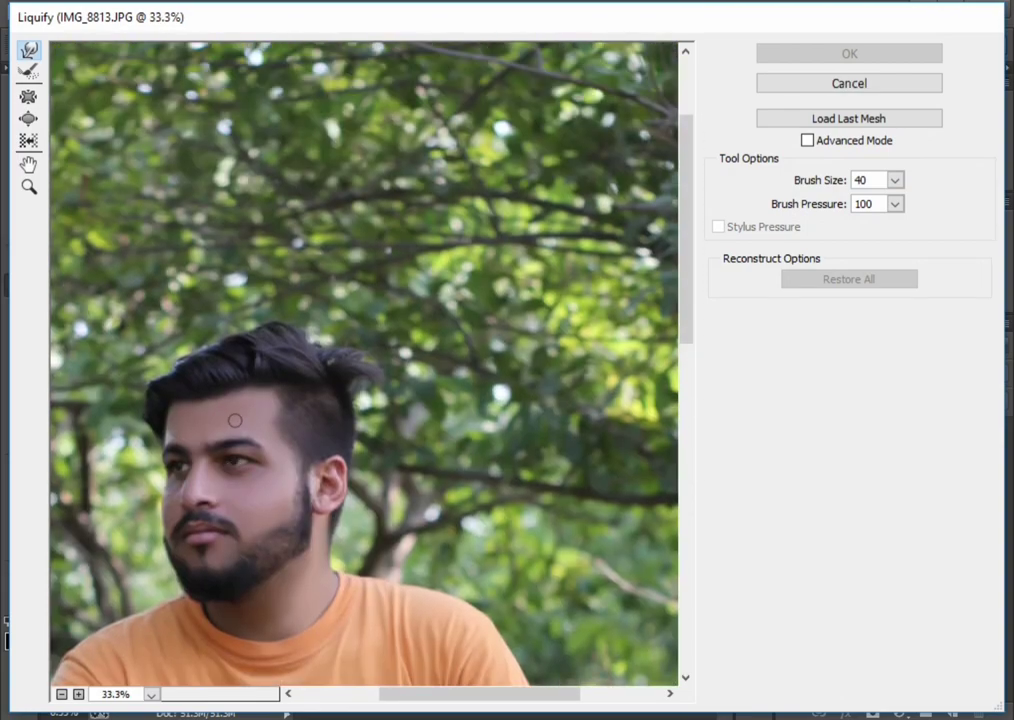
pyautogui.hotkey('ctrl', '+')
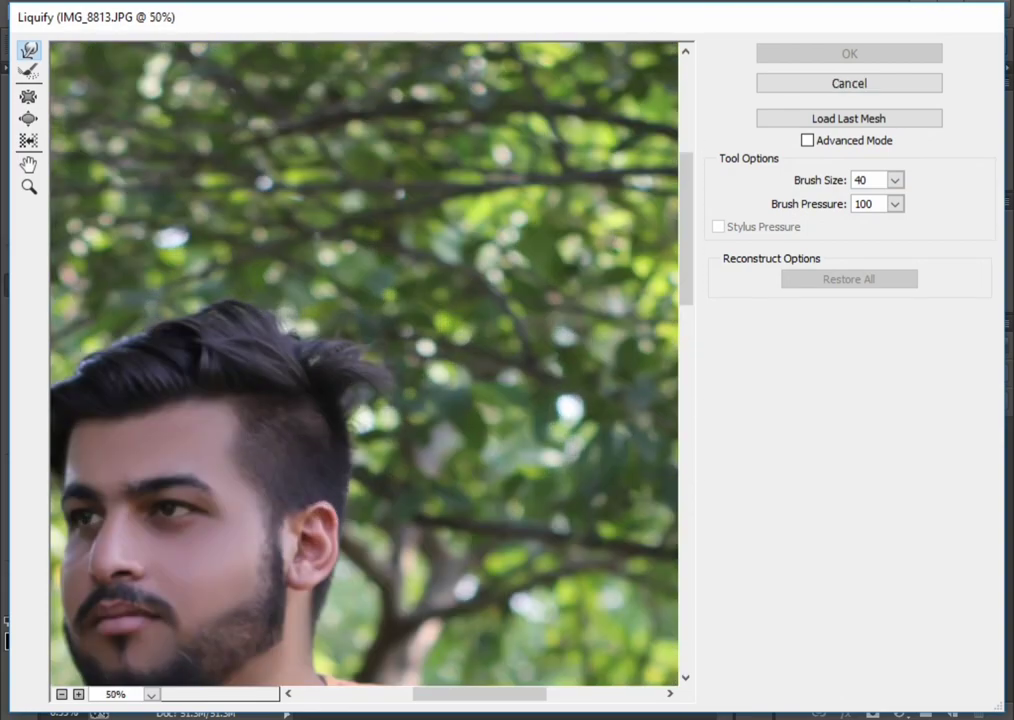
pyautogui.moveTo(498, 695); pyautogui.dragTo(446, 692)
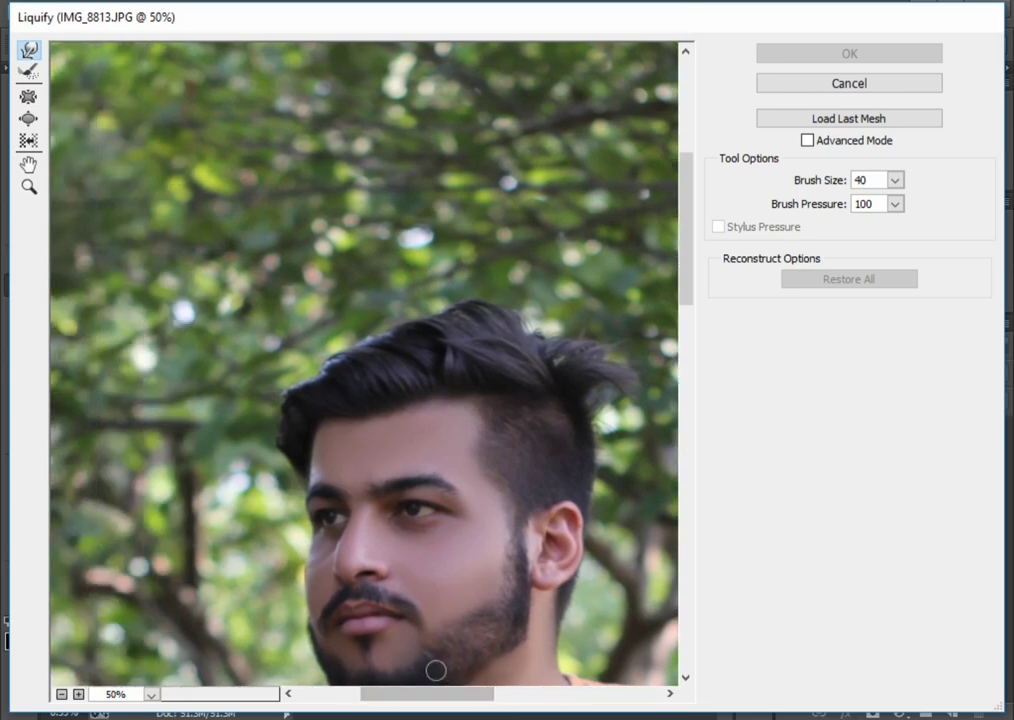
pyautogui.press(']')
pyautogui.press(']')
pyautogui.press(']')
pyautogui.press(']')
pyautogui.press(']')
pyautogui.press(']')
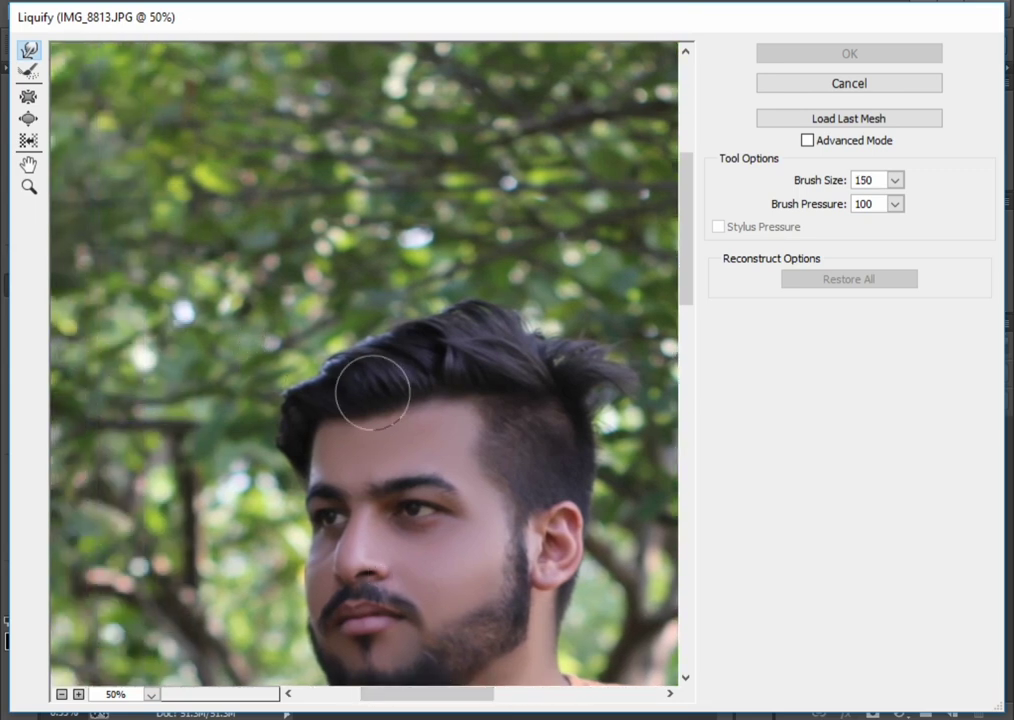
pyautogui.press(']')
pyautogui.moveTo(319, 381)
pyautogui.mouseDown()
pyautogui.moveTo(324, 355)
pyautogui.moveTo(310, 369)
pyautogui.moveTo(358, 355)
pyautogui.moveTo(351, 346)
pyautogui.moveTo(328, 362)
pyautogui.moveTo(407, 351)
pyautogui.moveTo(407, 340)
pyautogui.moveTo(430, 335)
pyautogui.moveTo(417, 323)
pyautogui.moveTo(448, 344)
pyautogui.moveTo(441, 333)
pyautogui.moveTo(373, 355)
pyautogui.moveTo(366, 340)
pyautogui.moveTo(387, 344)
pyautogui.moveTo(330, 355)
pyautogui.moveTo(324, 372)
pyautogui.moveTo(312, 362)
pyautogui.moveTo(360, 342)
pyautogui.moveTo(344, 335)
pyautogui.moveTo(333, 356)
pyautogui.moveTo(480, 335)
pyautogui.moveTo(563, 346)
pyautogui.moveTo(362, 339)
pyautogui.moveTo(321, 358)
pyautogui.moveTo(396, 325)
pyautogui.mouseUp()
# Push the back of the hair outward into a curl with a larger warp brush.
pyautogui.press('[')
pyautogui.press('[')
pyautogui.press('[')
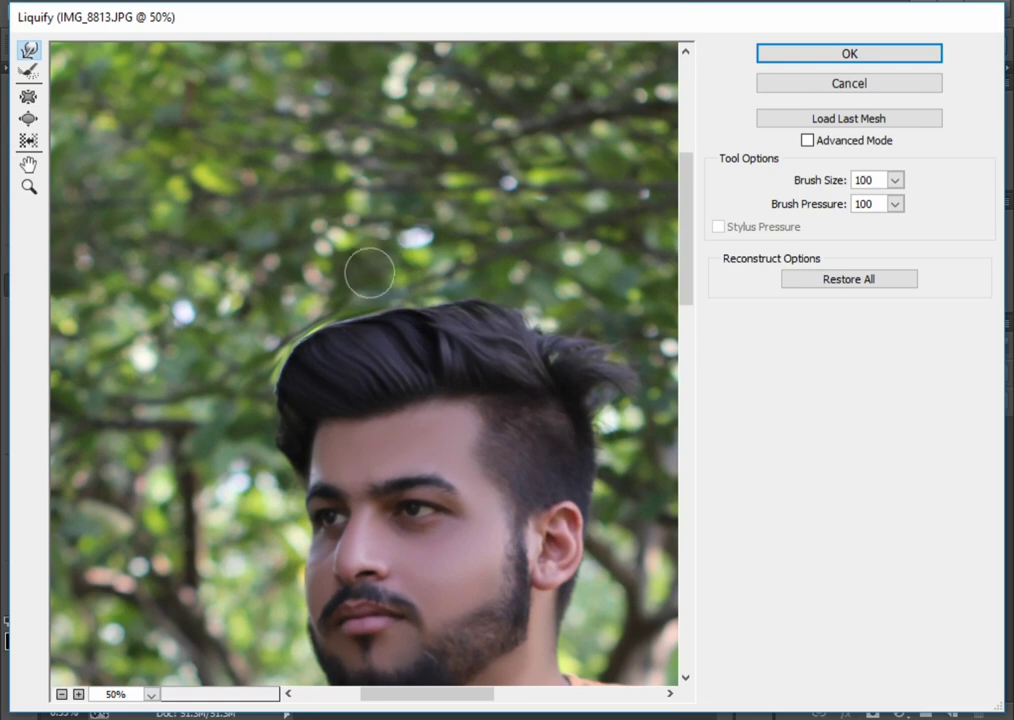
pyautogui.press('[')
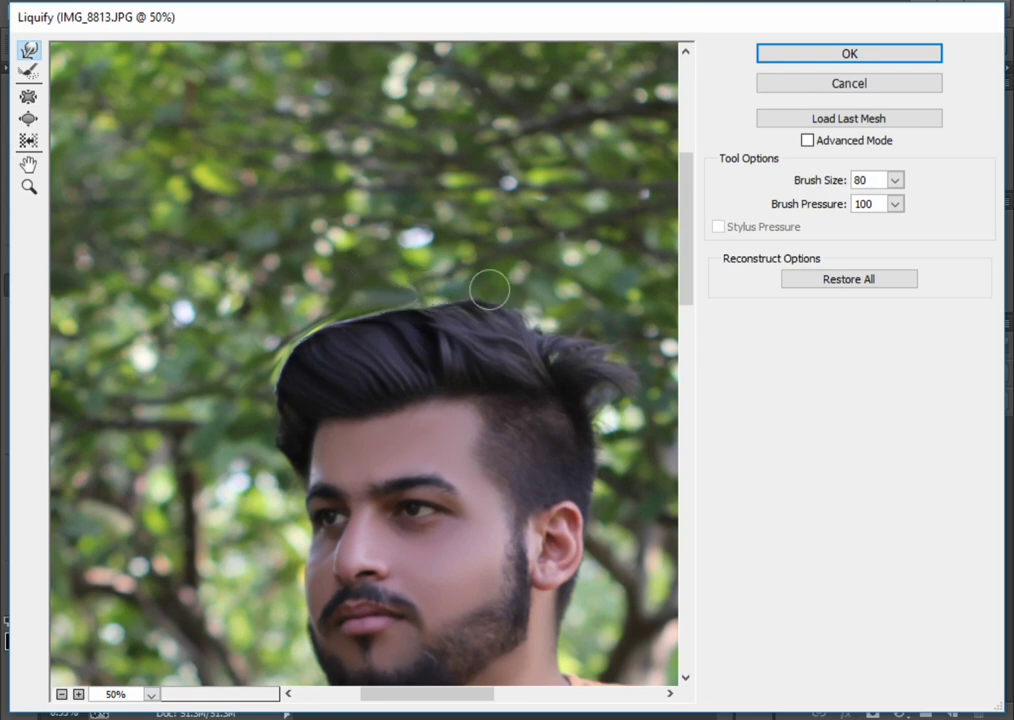
pyautogui.press(']')
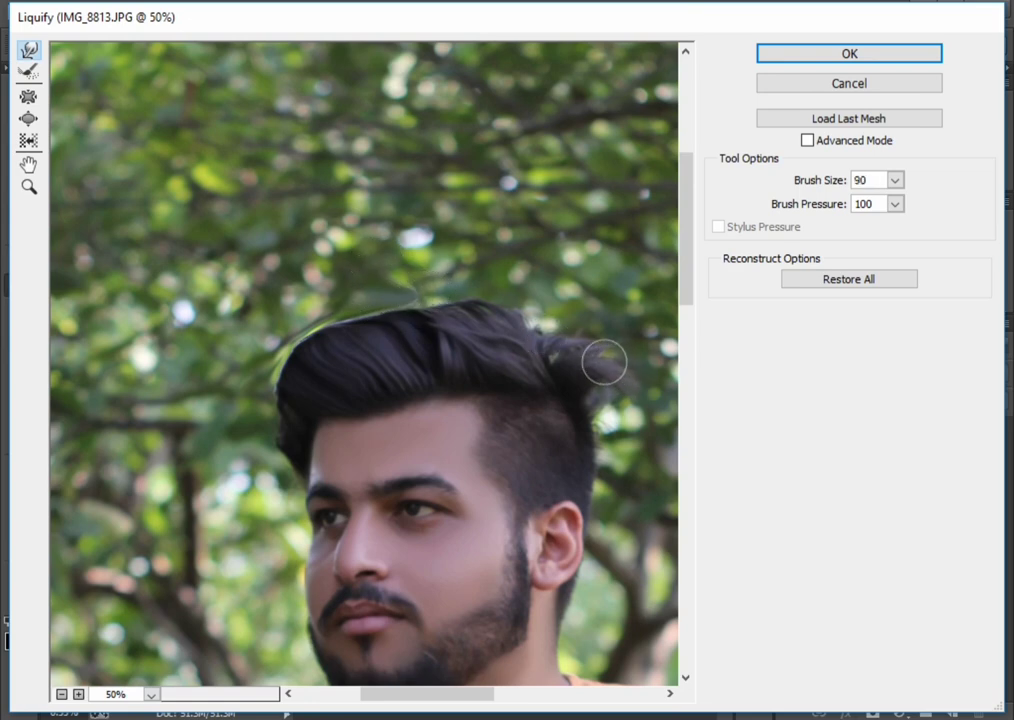
pyautogui.press(']')
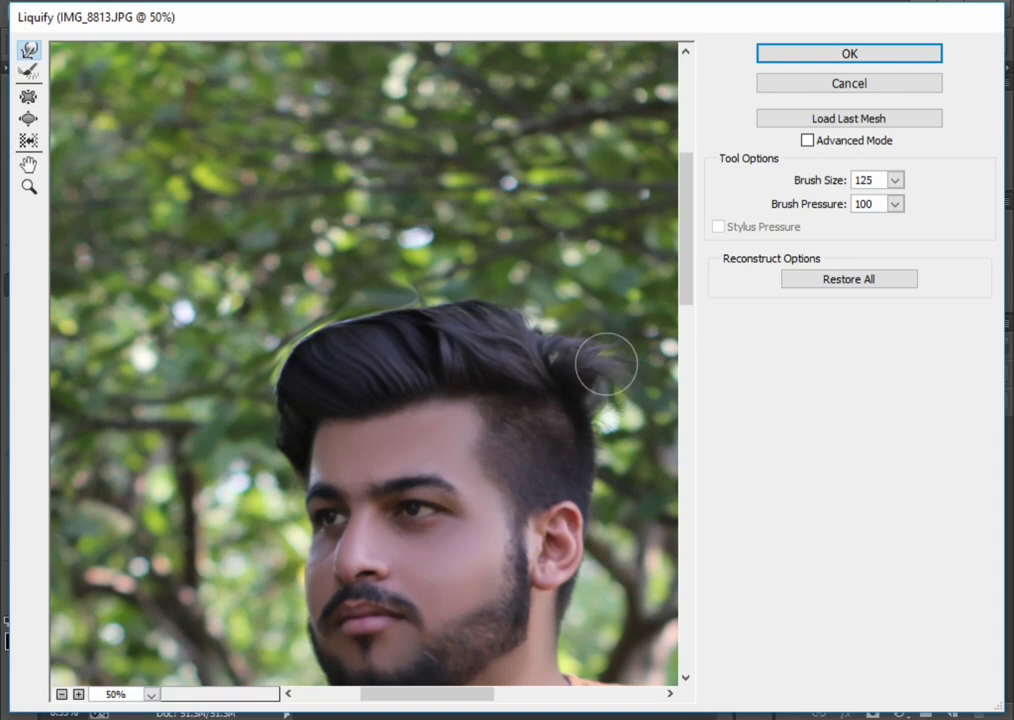
pyautogui.press('[')
pyautogui.press('[')
pyautogui.press('[')
pyautogui.press('[')
pyautogui.press('[')
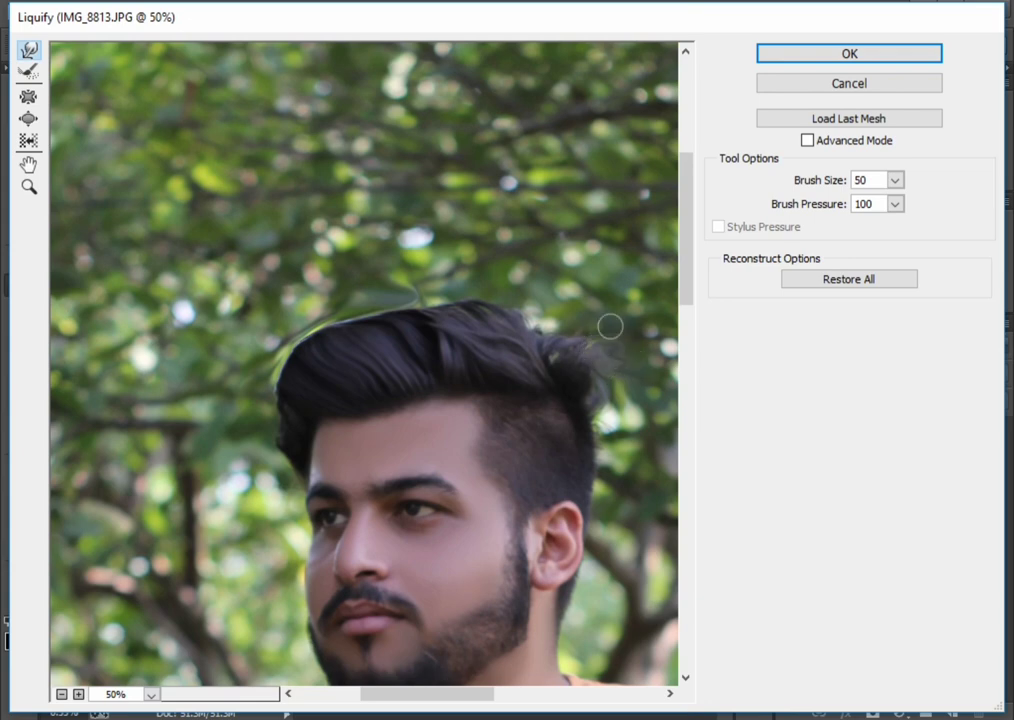
pyautogui.press(']')
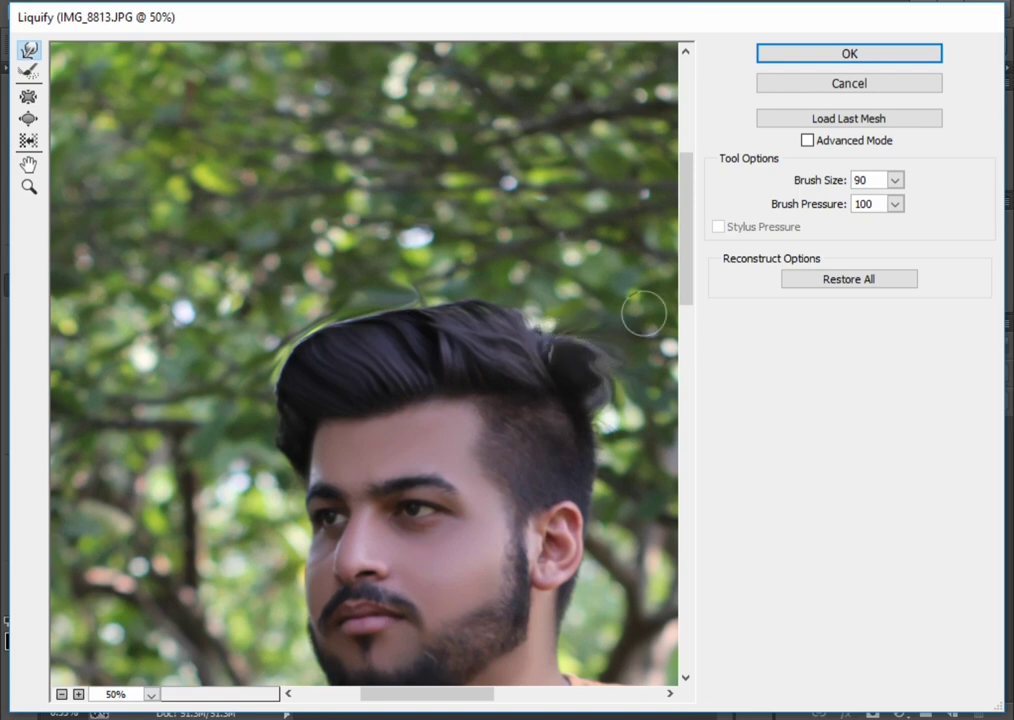
pyautogui.press(']')
pyautogui.moveTo(598, 380); pyautogui.dragTo(630, 346)
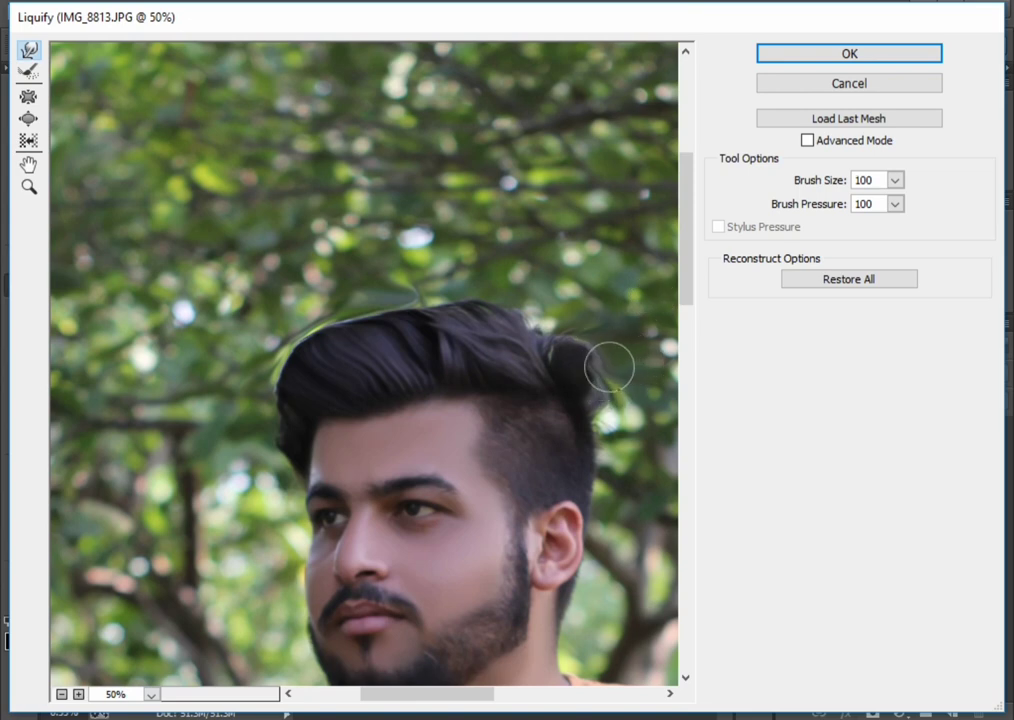
pyautogui.press(']')
pyautogui.moveTo(593, 351)
pyautogui.mouseDown()
pyautogui.moveTo(583, 360)
pyautogui.moveTo(600, 374)
pyautogui.mouseUp()
# Warp the beard and jawline with a 100–150 brush and apply the Liquify changes.
pyautogui.scroll(-5, 552, 412)
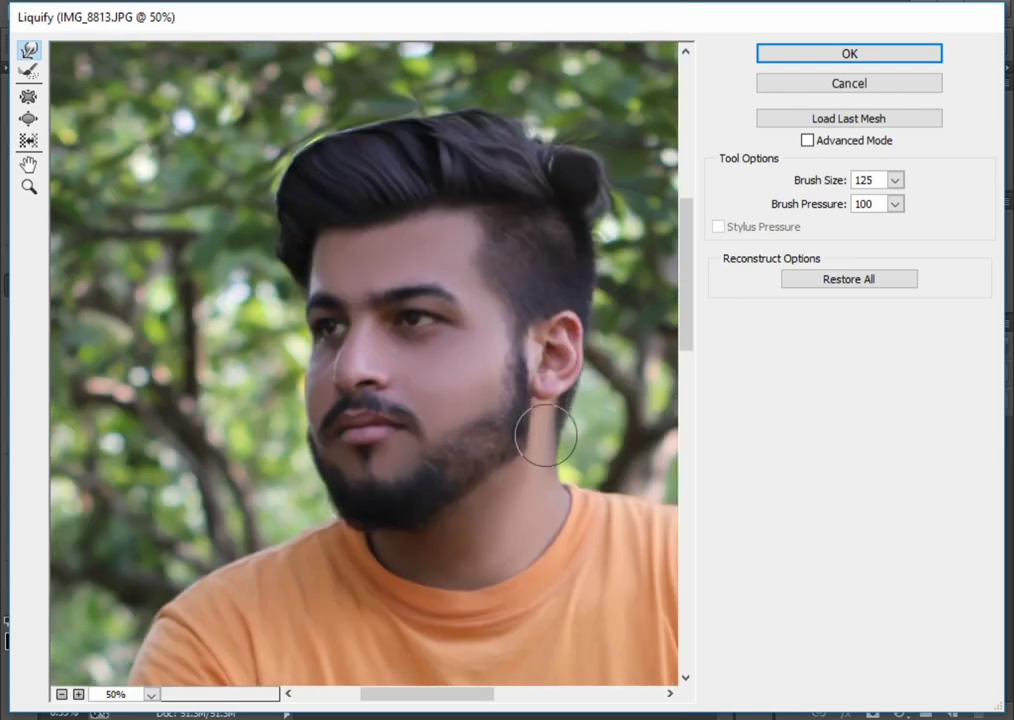
pyautogui.press('[')
pyautogui.press('[')
pyautogui.press('[')
pyautogui.press('[')
pyautogui.press(']')
pyautogui.press(']')
pyautogui.press(']')
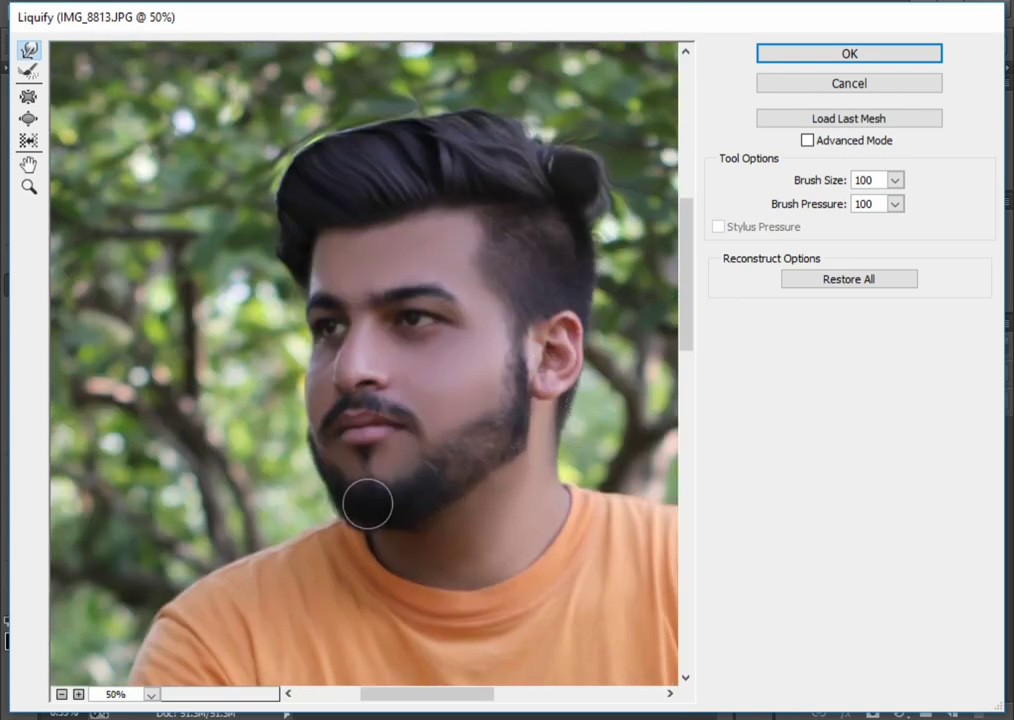
pyautogui.press(']')
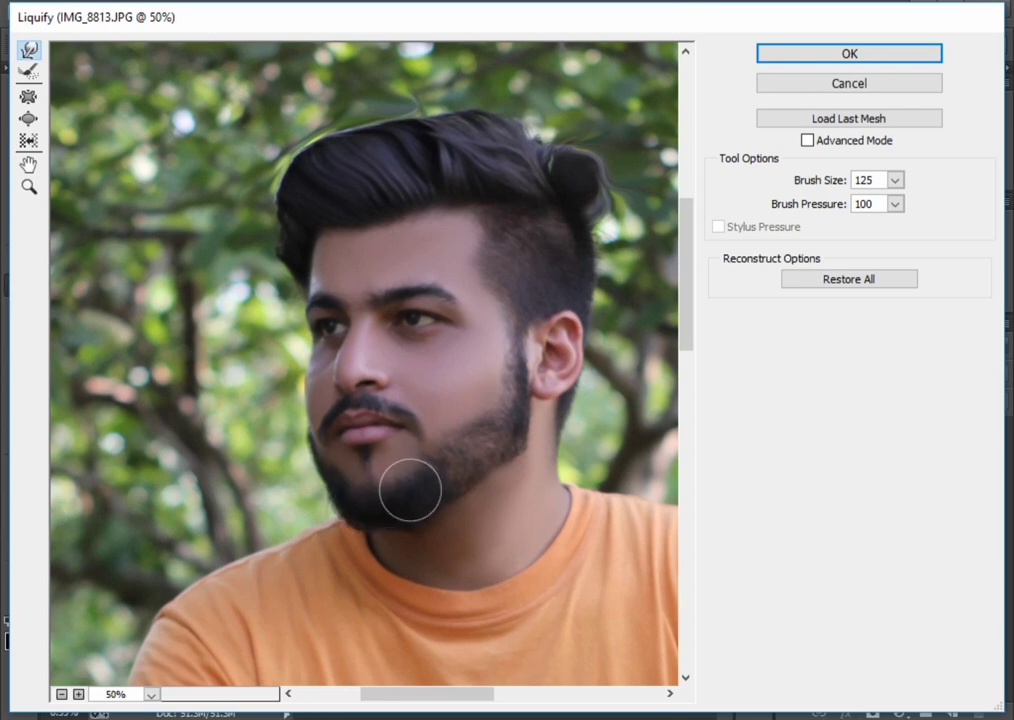
pyautogui.press(']')
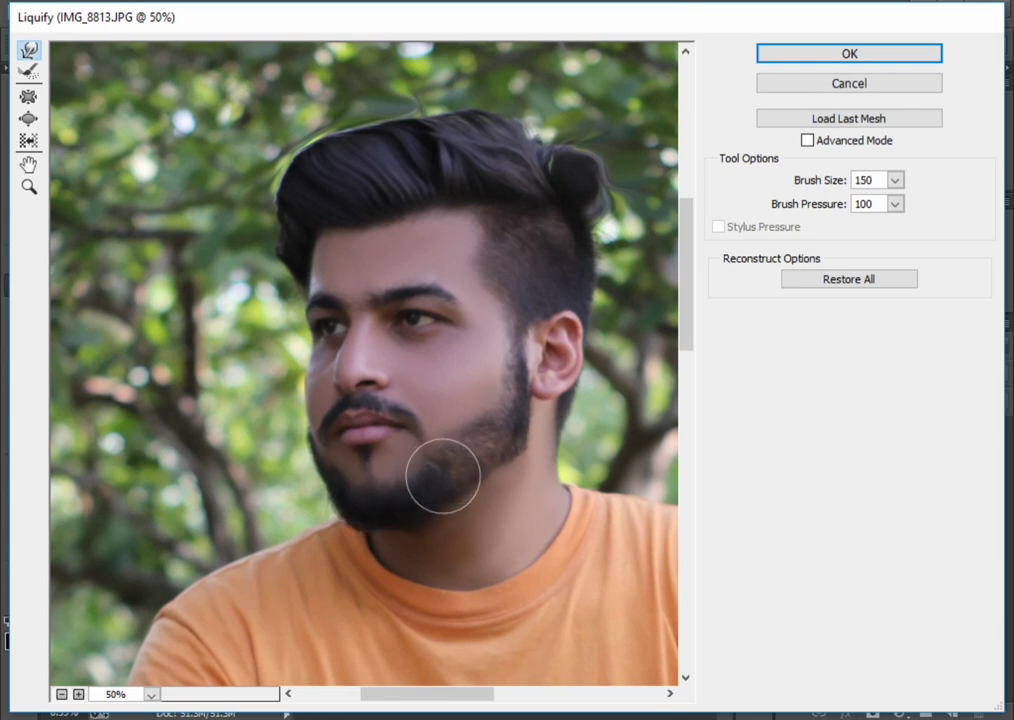
pyautogui.press('[')
pyautogui.press('[')
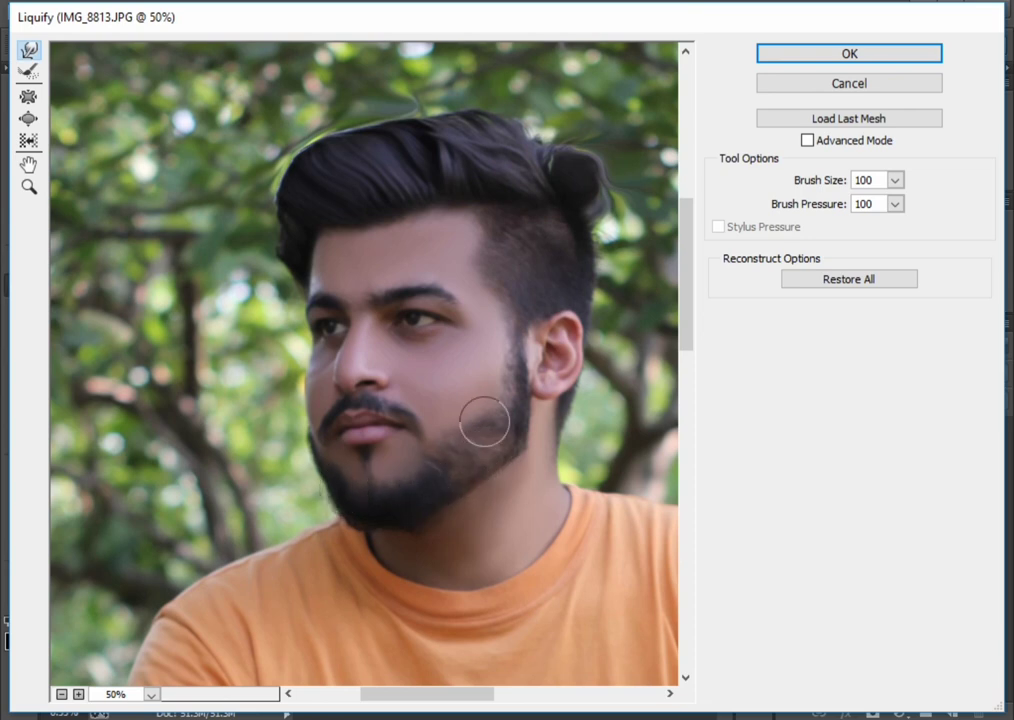
pyautogui.click(896, 61)
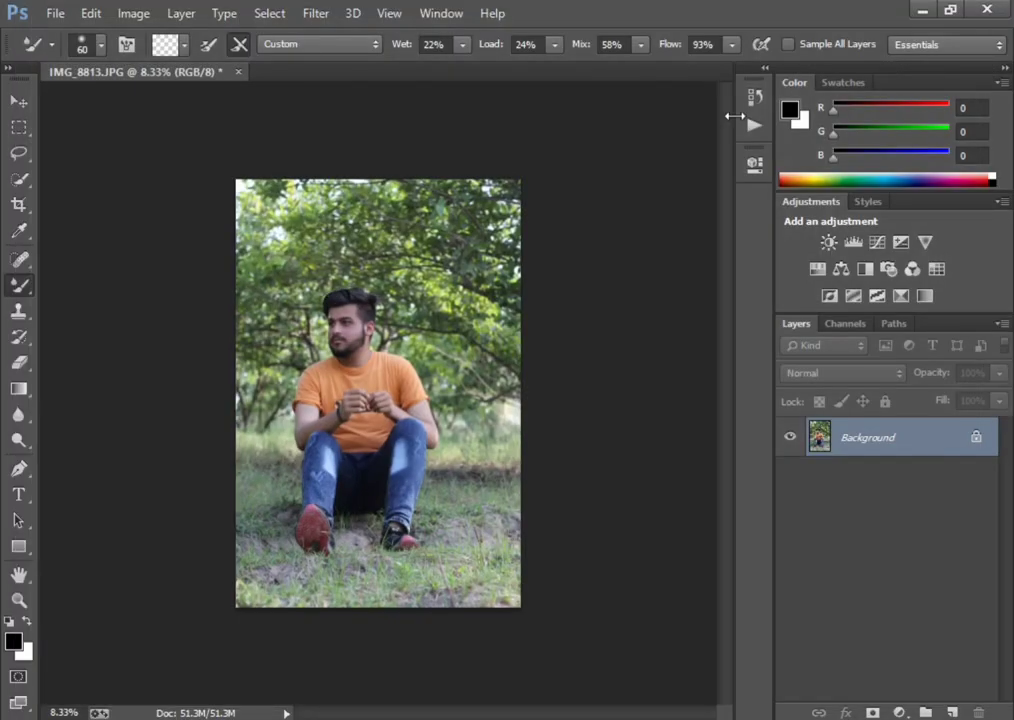
# In the Camera Raw Filter's Basic panel, set Whites +41, Shadows +86, Blacks +14, Clarity +15, Vibrance +83.
pyautogui.click(316, 13)
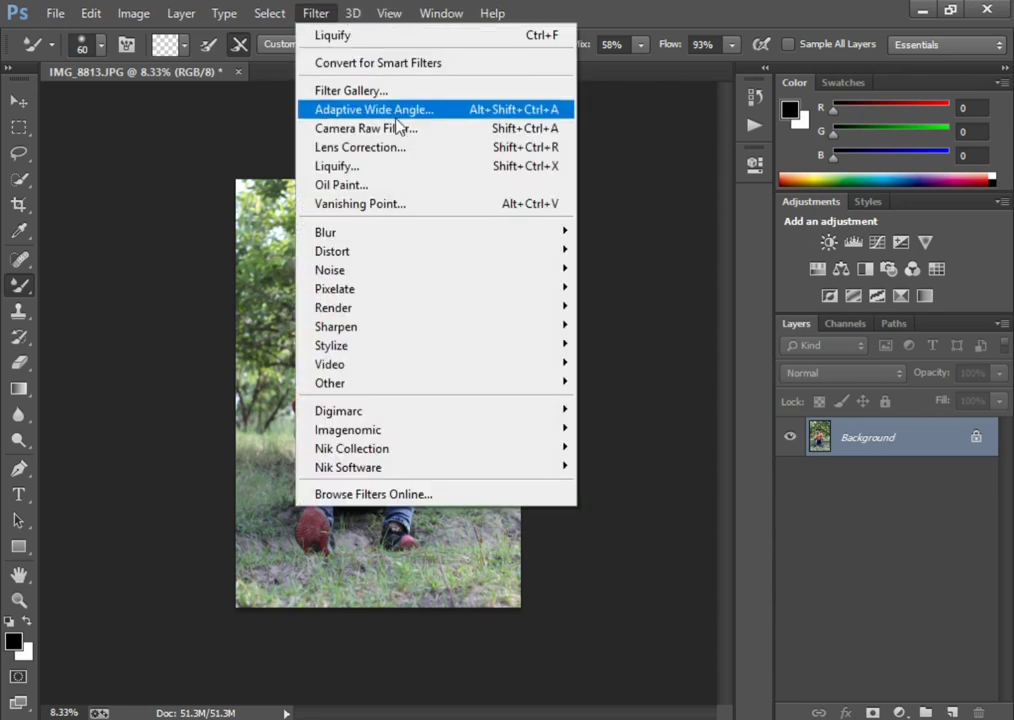
pyautogui.click(390, 136)
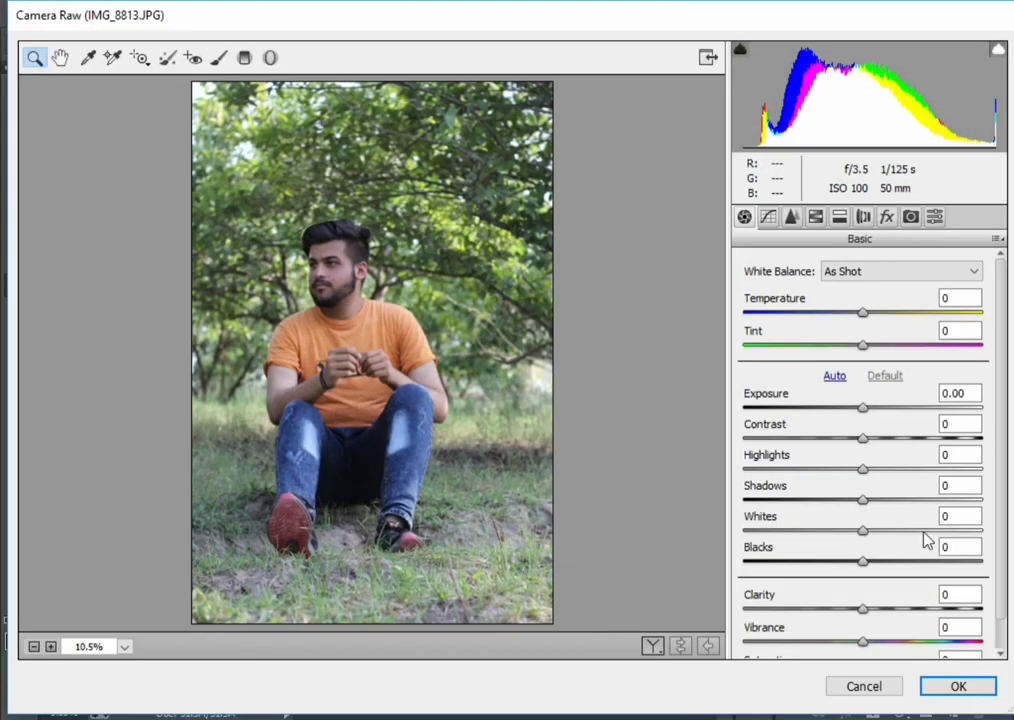
pyautogui.moveTo(912, 527); pyautogui.dragTo(940, 533)
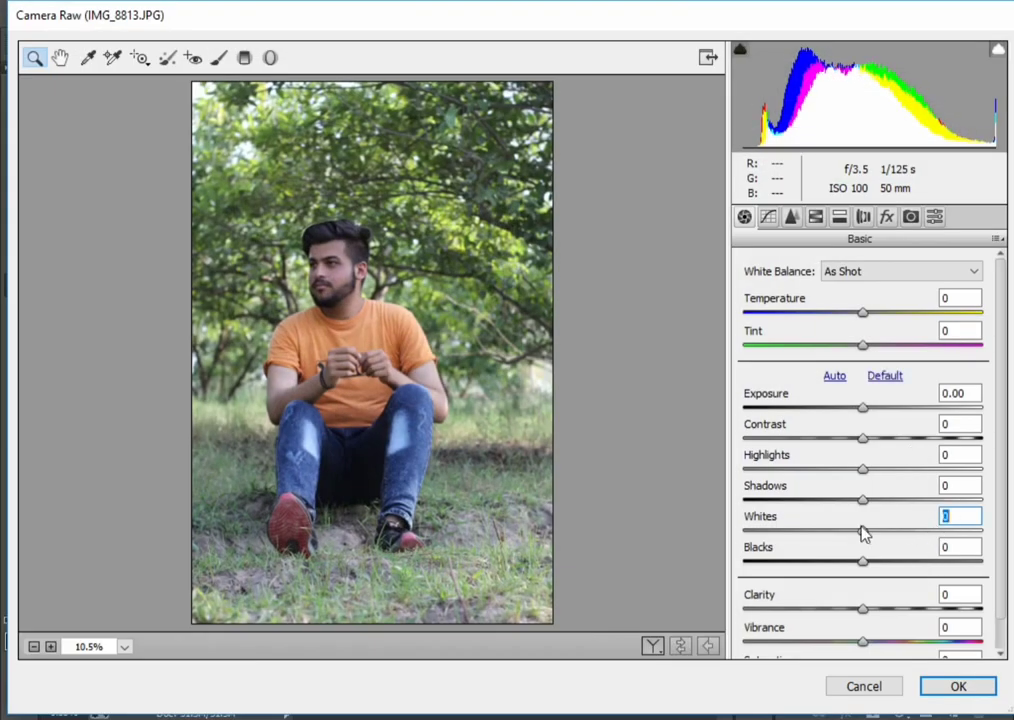
pyautogui.moveTo(863, 530); pyautogui.dragTo(912, 533)
pyautogui.moveTo(863, 499); pyautogui.dragTo(1000, 500)
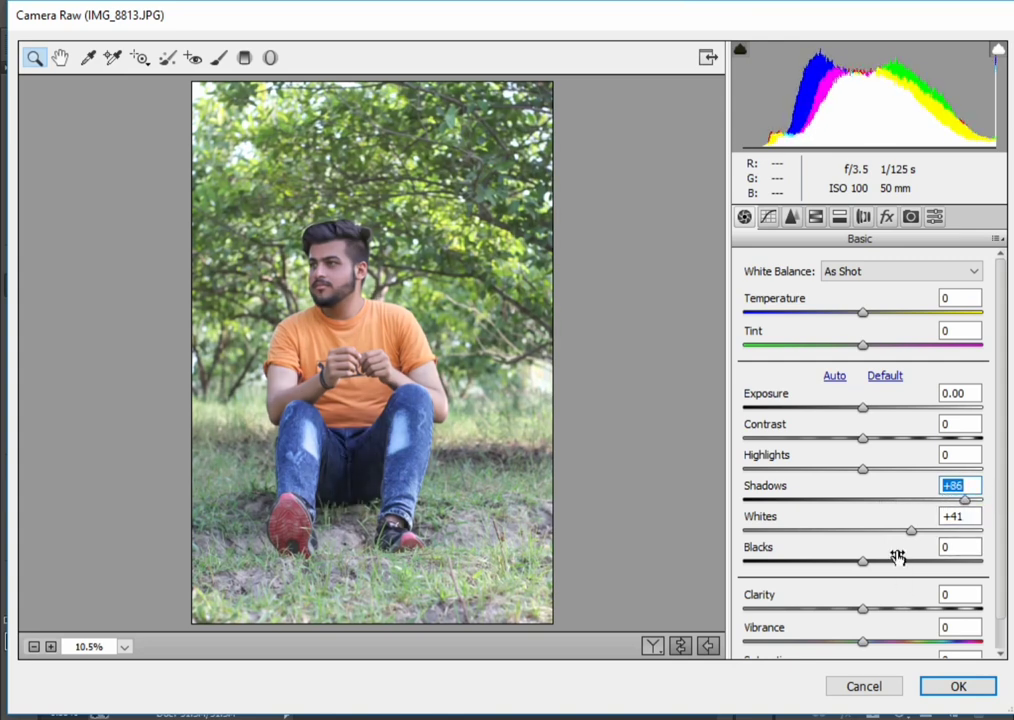
pyautogui.moveTo(898, 552)
pyautogui.mouseDown()
pyautogui.moveTo(833, 552)
pyautogui.moveTo(911, 554)
pyautogui.mouseUp()
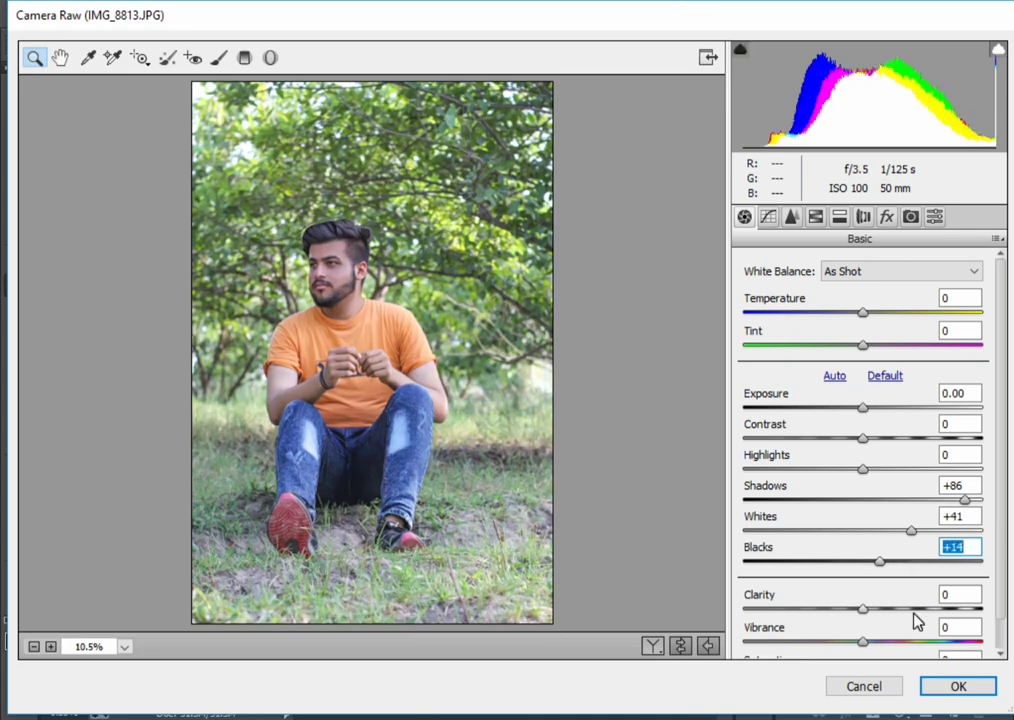
pyautogui.moveTo(960, 608)
pyautogui.mouseDown()
pyautogui.moveTo(873, 608)
pyautogui.moveTo(874, 618)
pyautogui.mouseUp()
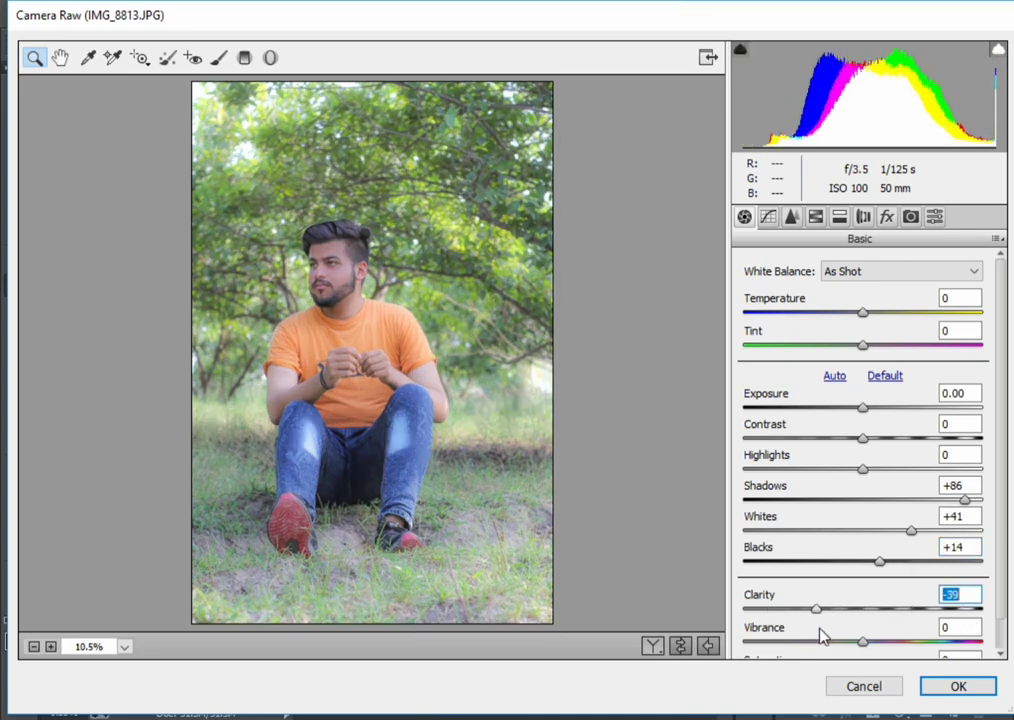
pyautogui.press('Up')
pyautogui.press('Up')
pyautogui.press('Up')
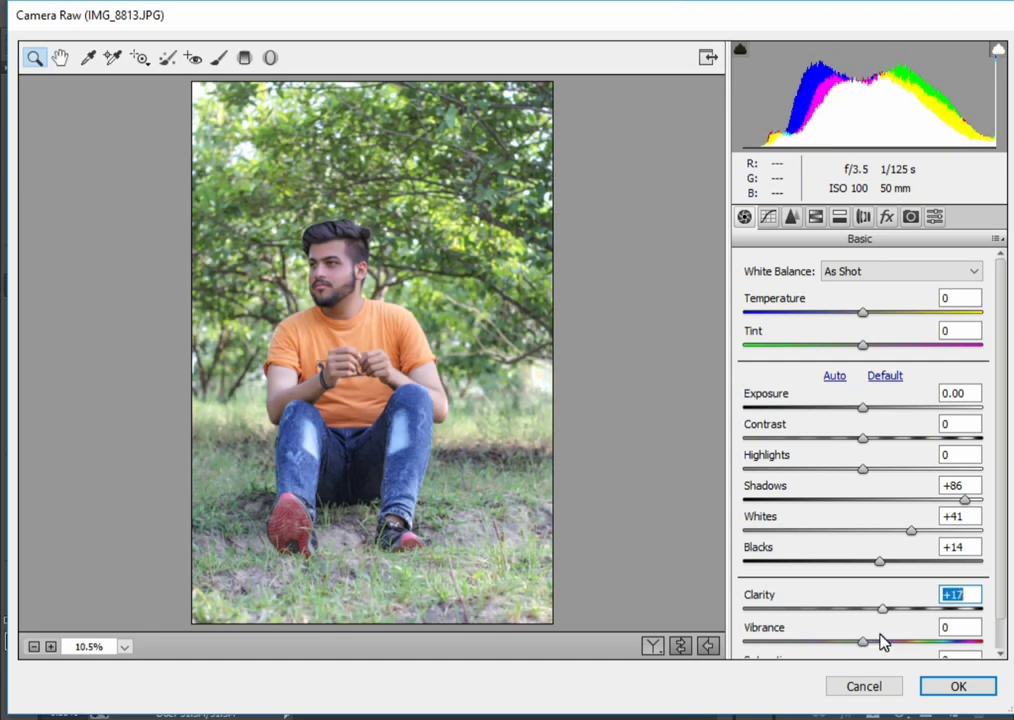
pyautogui.moveTo(876, 640); pyautogui.dragTo(960, 655)
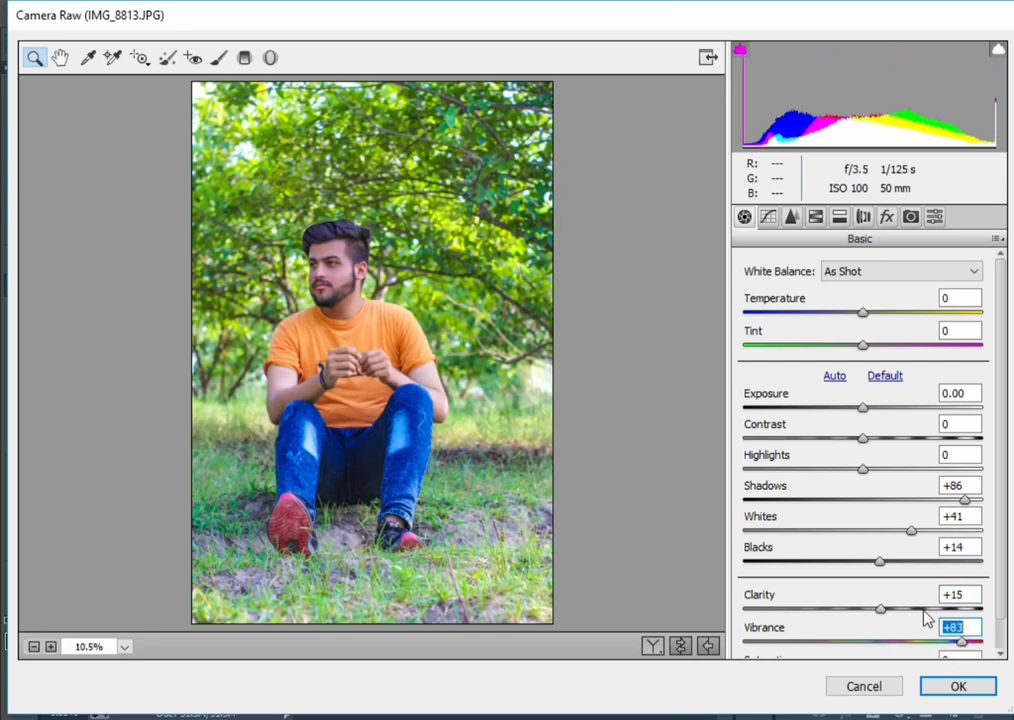
pyautogui.scroll(-1, 851, 578)
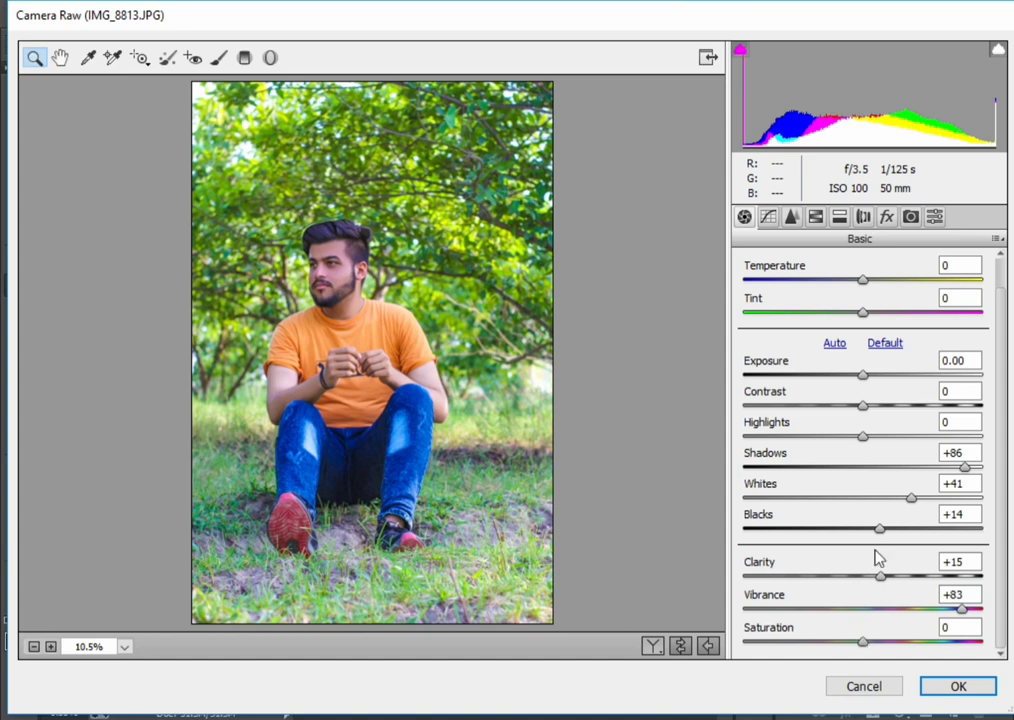
# In HSL, desaturate Oranges to -35 and Reds to -36.
pyautogui.click(816, 216)
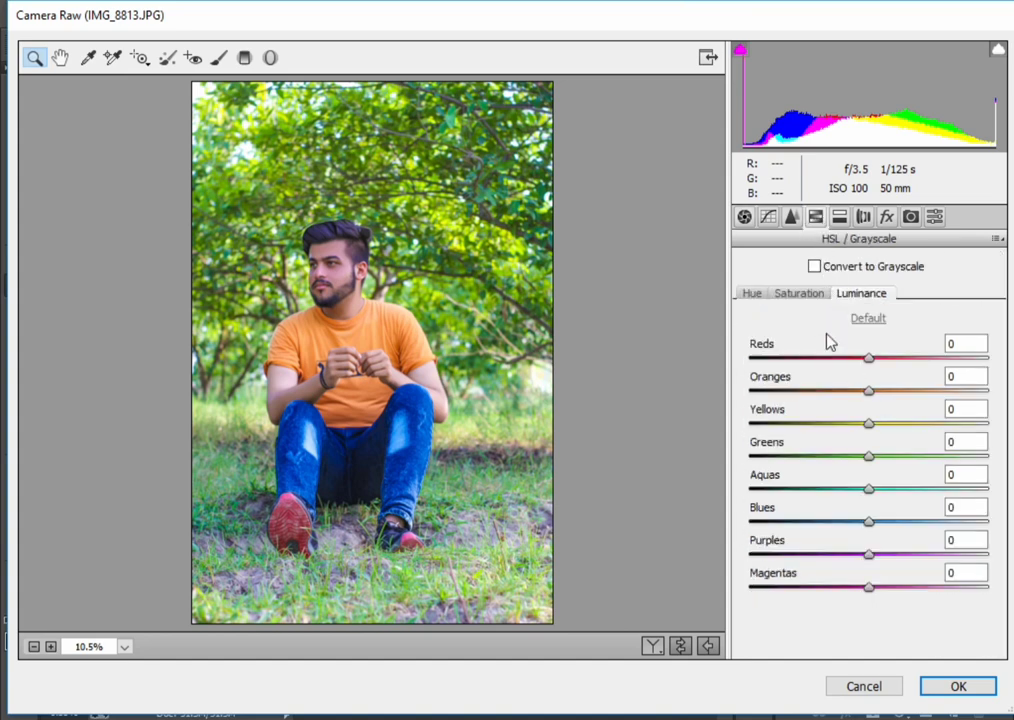
pyautogui.click(795, 295)
pyautogui.click(749, 294)
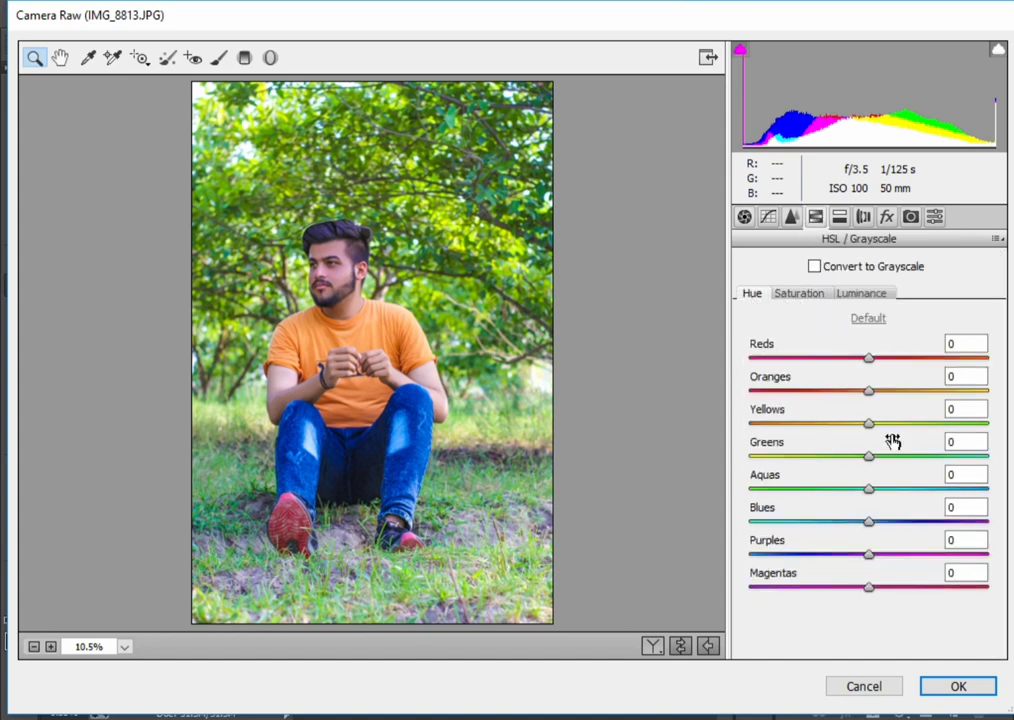
pyautogui.click(870, 420)
pyautogui.click(810, 295)
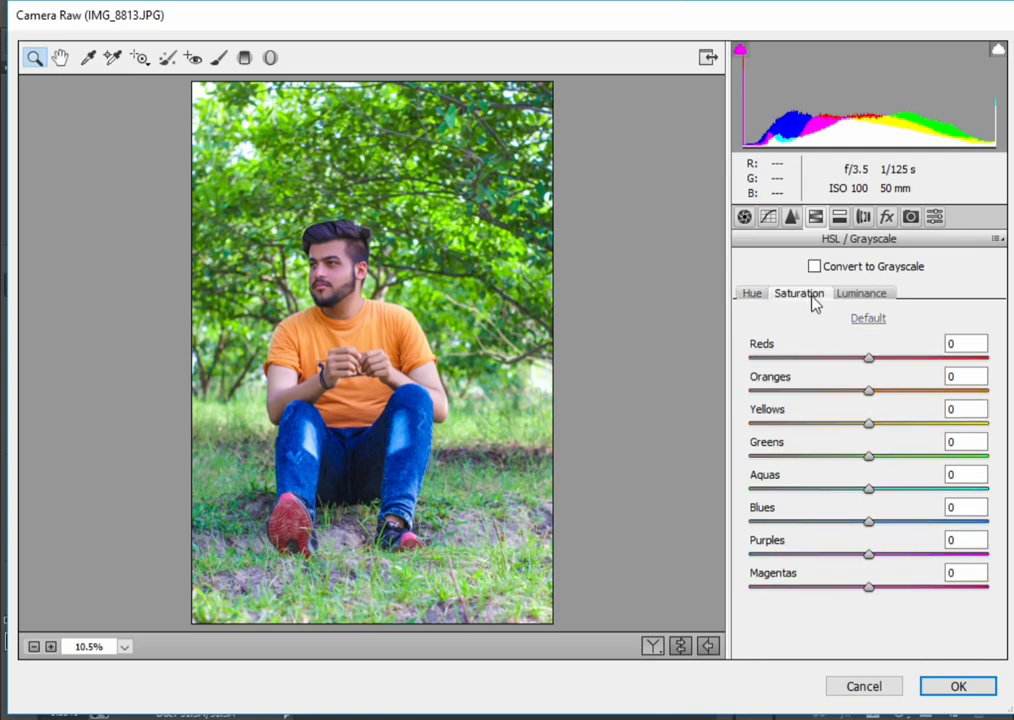
pyautogui.click(827, 389)
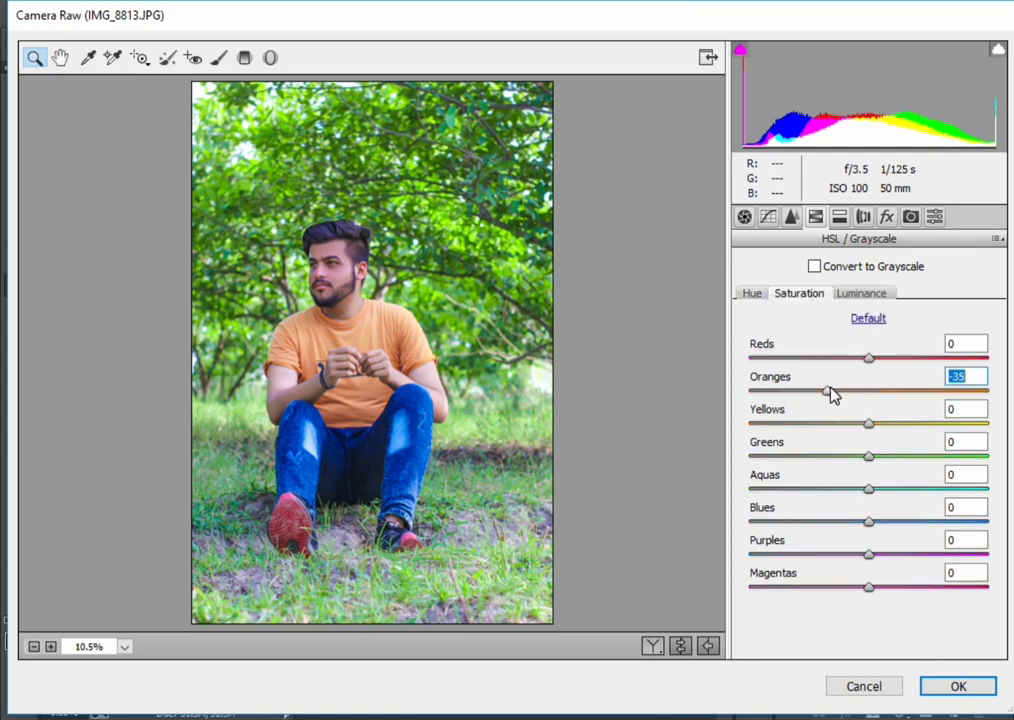
pyautogui.moveTo(873, 358)
pyautogui.mouseDown()
pyautogui.moveTo(836, 360)
pyautogui.moveTo(889, 389)
pyautogui.moveTo(898, 389)
pyautogui.moveTo(896, 358)
pyautogui.moveTo(906, 360)
pyautogui.mouseUp()
pyautogui.click(860, 293)
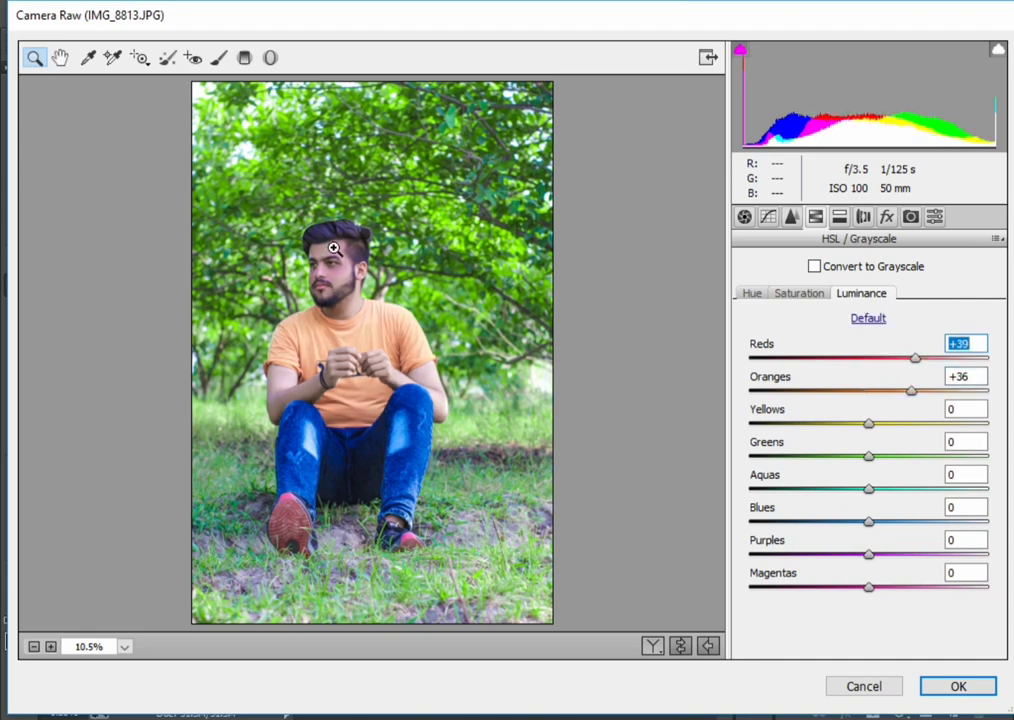
# Zoom on the upper body, ease the Oranges desaturation and tune the Yellows and Greens hues.
pyautogui.moveTo(335, 228); pyautogui.dragTo(468, 453)
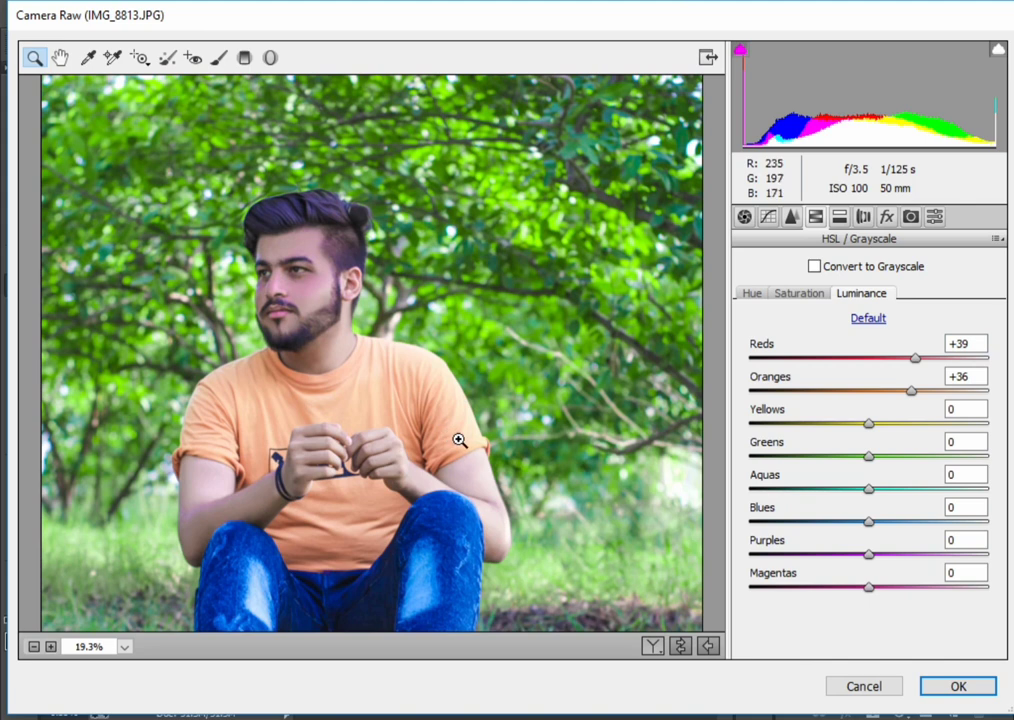
pyautogui.click(800, 293)
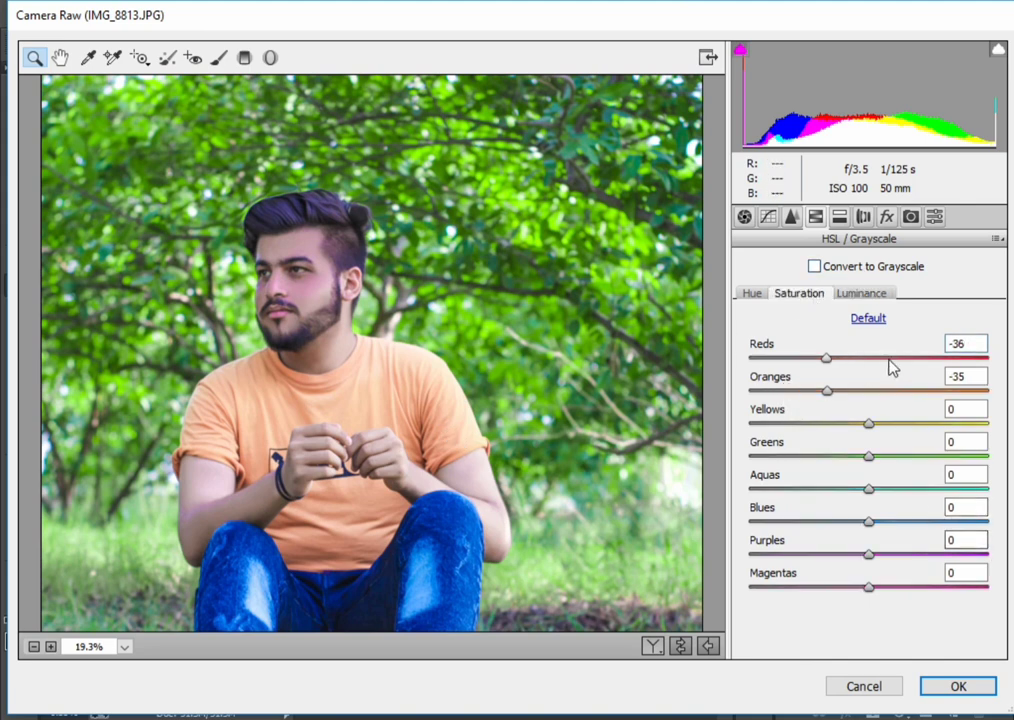
pyautogui.click(848, 391)
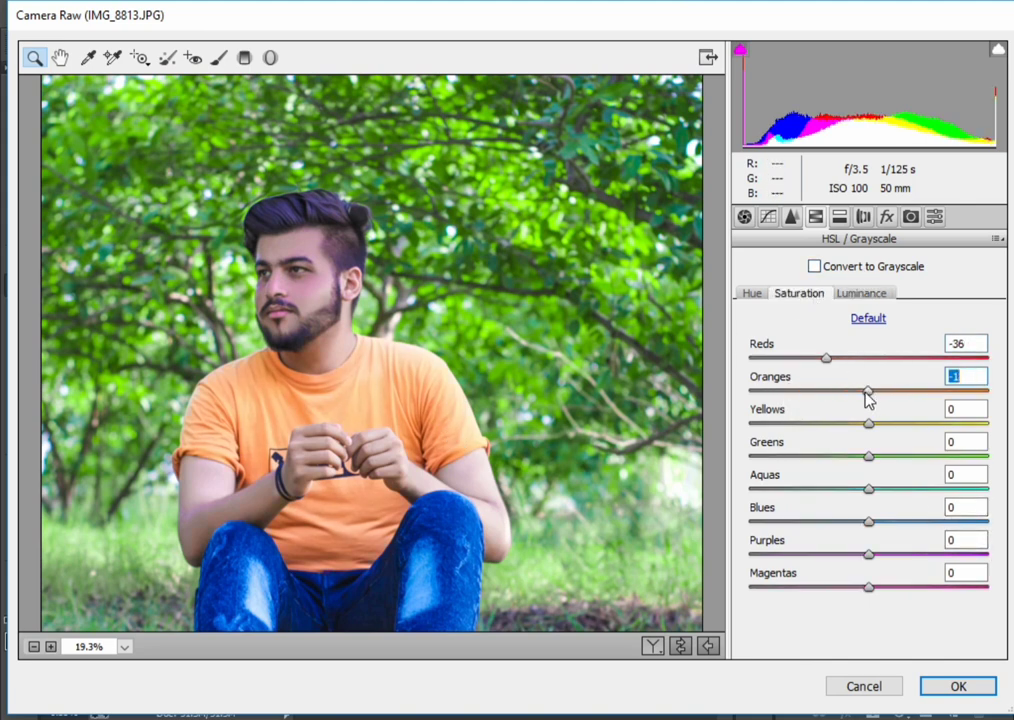
pyautogui.click(752, 294)
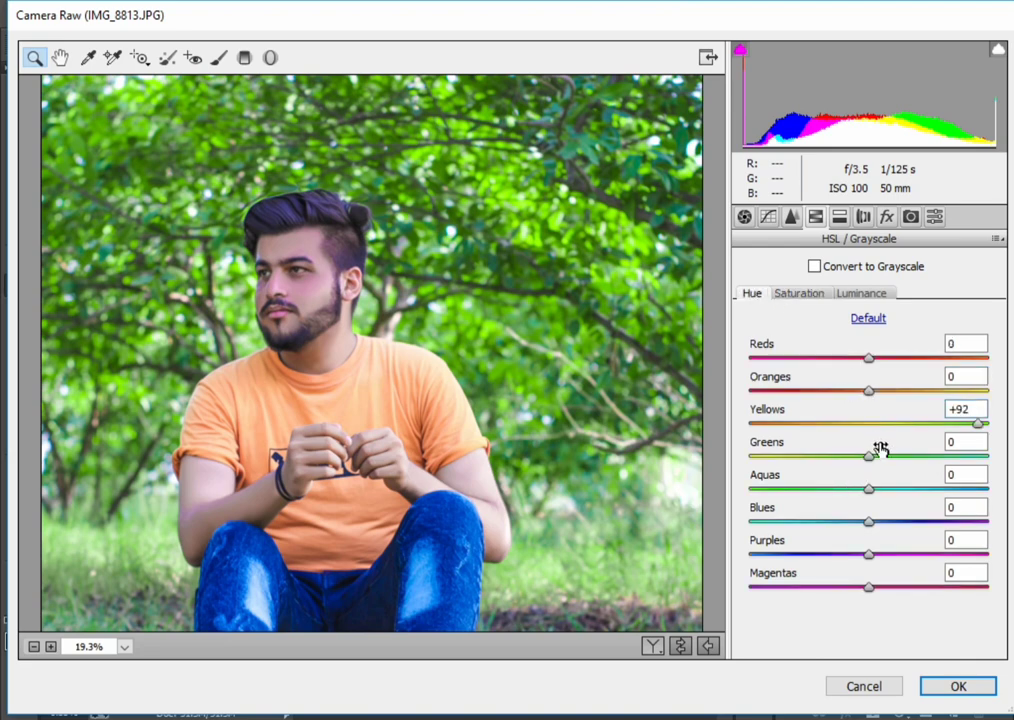
pyautogui.click(975, 423)
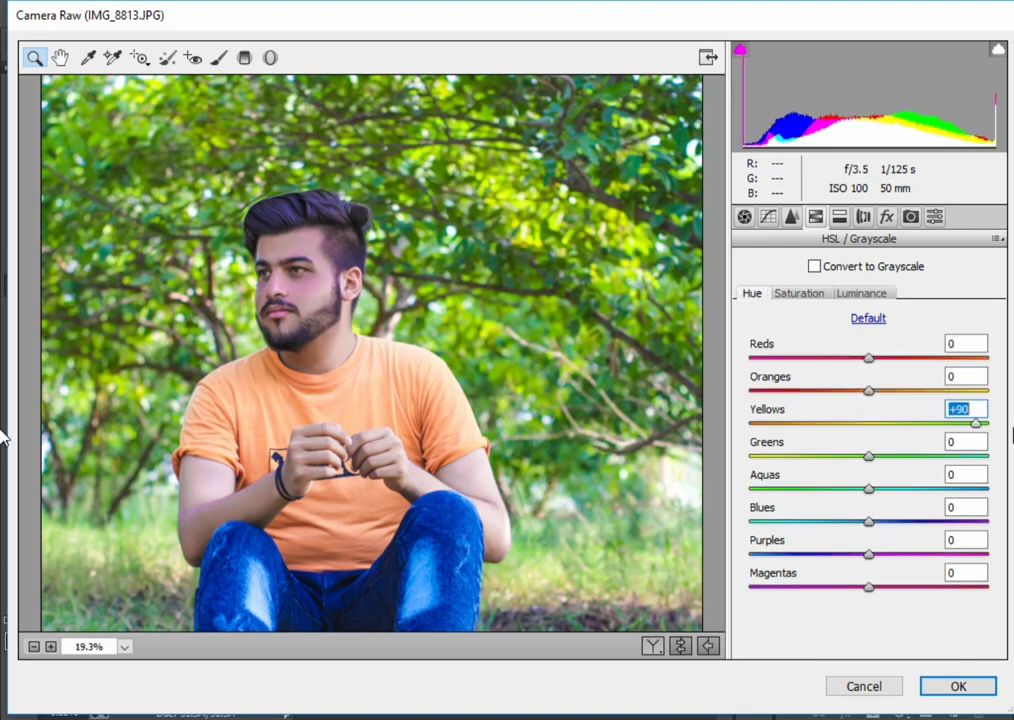
pyautogui.click(873, 423)
pyautogui.click(833, 456)
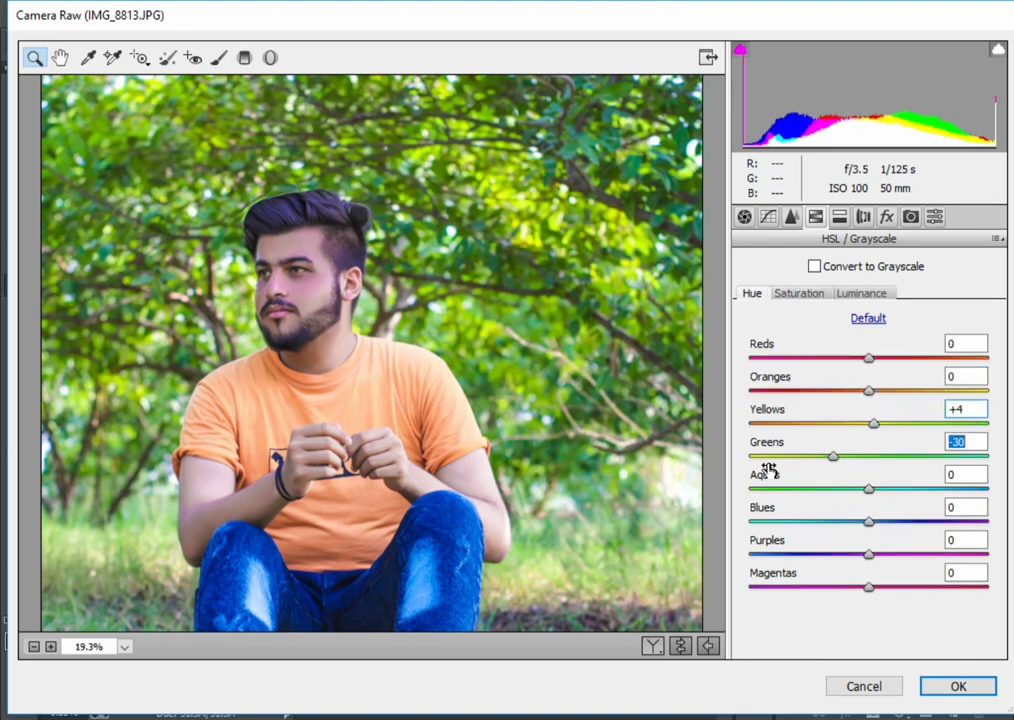
pyautogui.moveTo(768, 470); pyautogui.dragTo(743, 470)
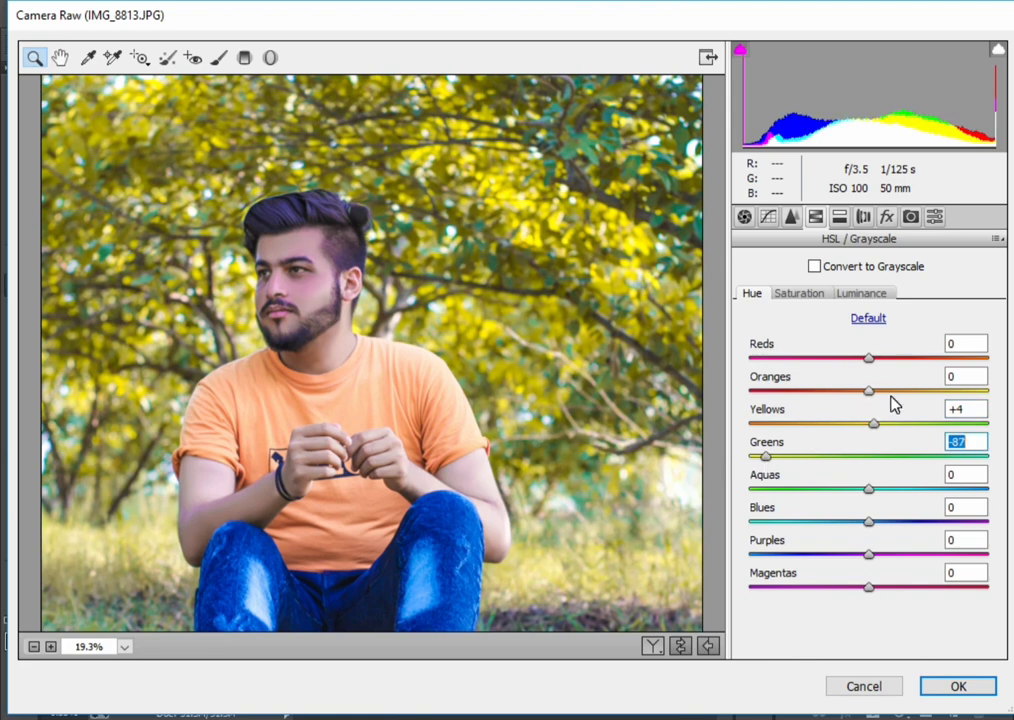
pyautogui.moveTo(876, 449)
pyautogui.mouseDown()
pyautogui.moveTo(978, 463)
pyautogui.moveTo(921, 423)
pyautogui.mouseUp()
pyautogui.moveTo(840, 466); pyautogui.dragTo(818, 466)
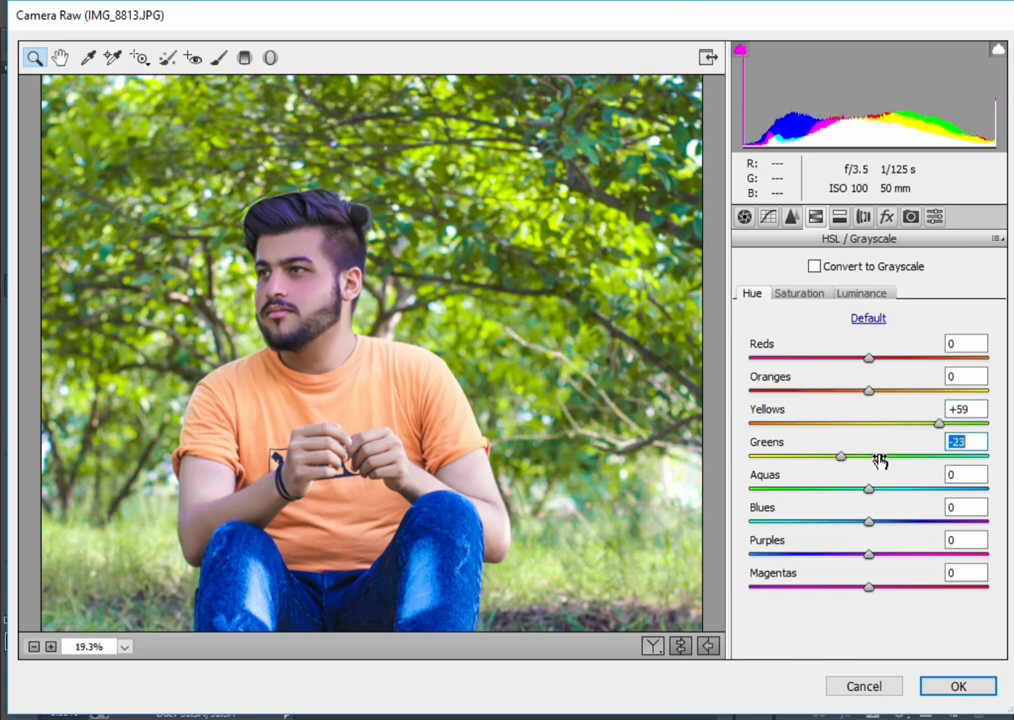
# Return Oranges and Reds saturation to near zero and go back to the Luminance adjustments.
pyautogui.click(800, 293)
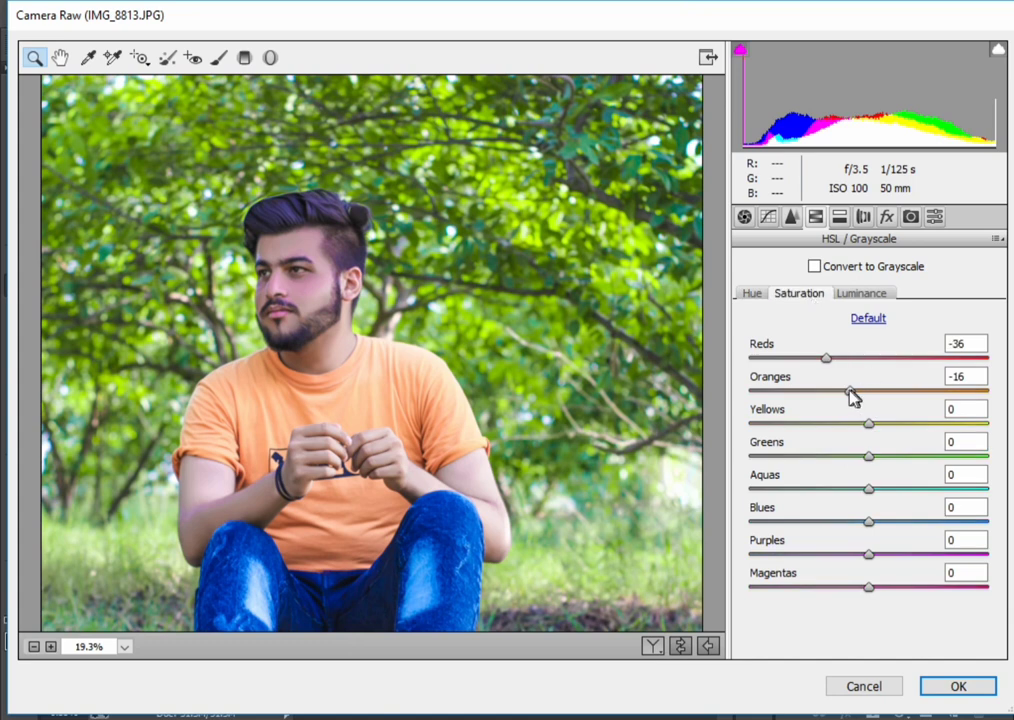
pyautogui.moveTo(849, 391)
pyautogui.mouseDown()
pyautogui.moveTo(833, 396)
pyautogui.moveTo(899, 396)
pyautogui.moveTo(851, 405)
pyautogui.mouseUp()
pyautogui.press('BackSpace')
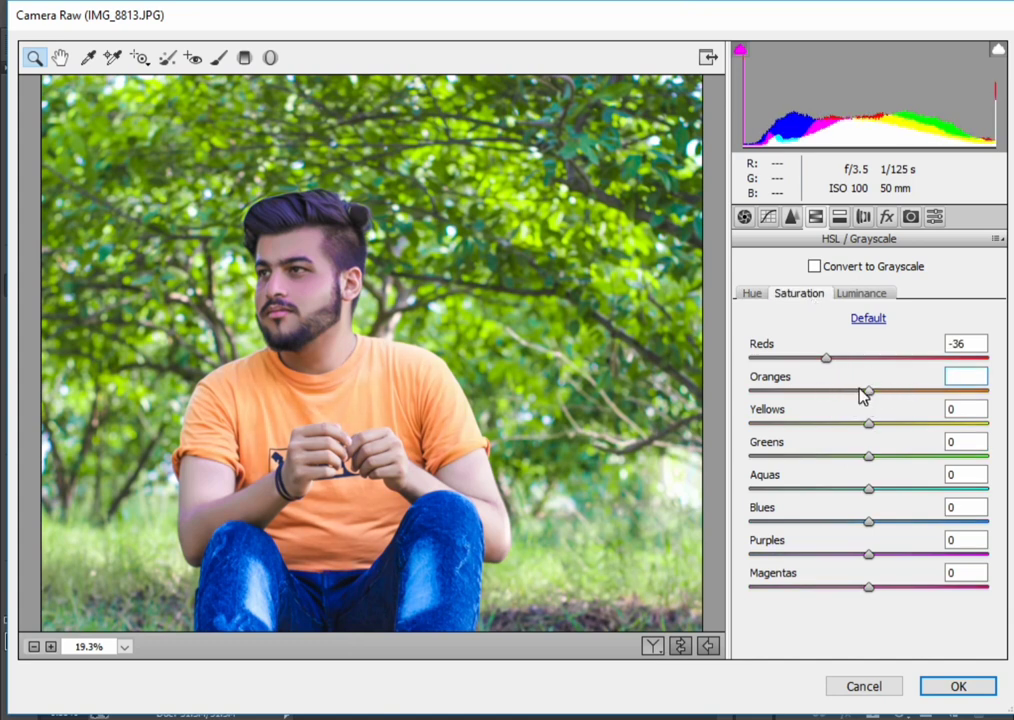
pyautogui.write('-8')
pyautogui.moveTo(826, 367)
pyautogui.mouseDown()
pyautogui.moveTo(907, 360)
pyautogui.moveTo(898, 391)
pyautogui.moveTo(871, 391)
pyautogui.moveTo(888, 393)
pyautogui.mouseUp()
pyautogui.click(873, 300)
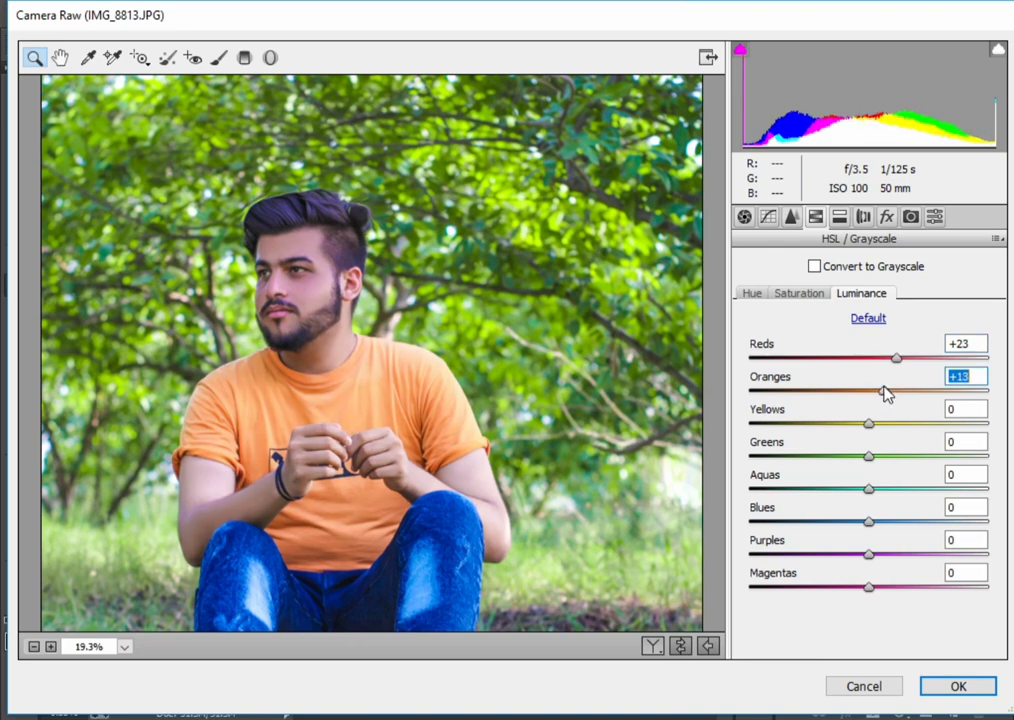
# Adjust the greens luminance, then set greens saturation to +52 and yellows saturation to +72.
pyautogui.hotkey('ctrl', '0')
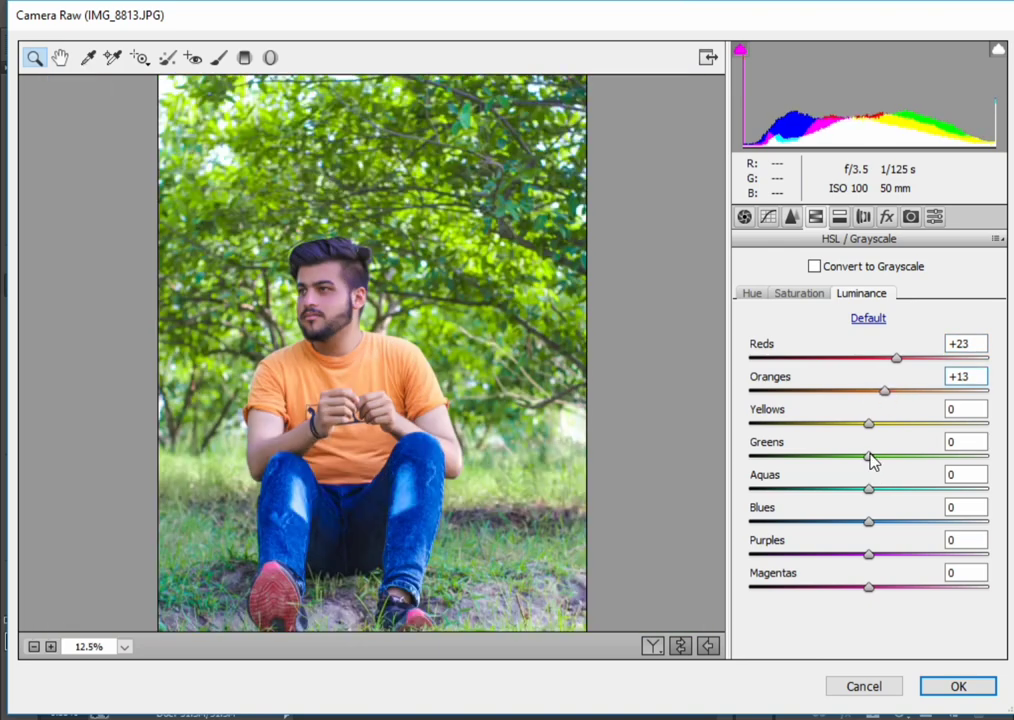
pyautogui.moveTo(872, 458)
pyautogui.mouseDown()
pyautogui.moveTo(923, 462)
pyautogui.moveTo(896, 470)
pyautogui.moveTo(874, 458)
pyautogui.moveTo(887, 419)
pyautogui.moveTo(975, 428)
pyautogui.moveTo(910, 453)
pyautogui.moveTo(937, 453)
pyautogui.moveTo(894, 466)
pyautogui.moveTo(878, 505)
pyautogui.moveTo(799, 518)
pyautogui.moveTo(833, 525)
pyautogui.moveTo(899, 481)
pyautogui.mouseUp()
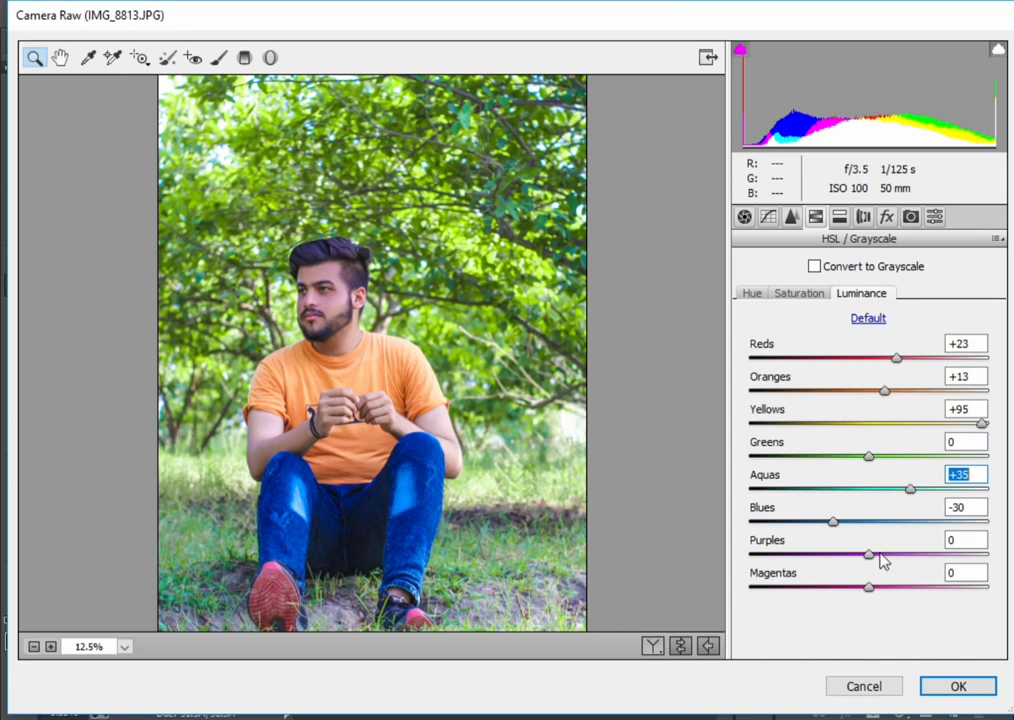
pyautogui.click(802, 293)
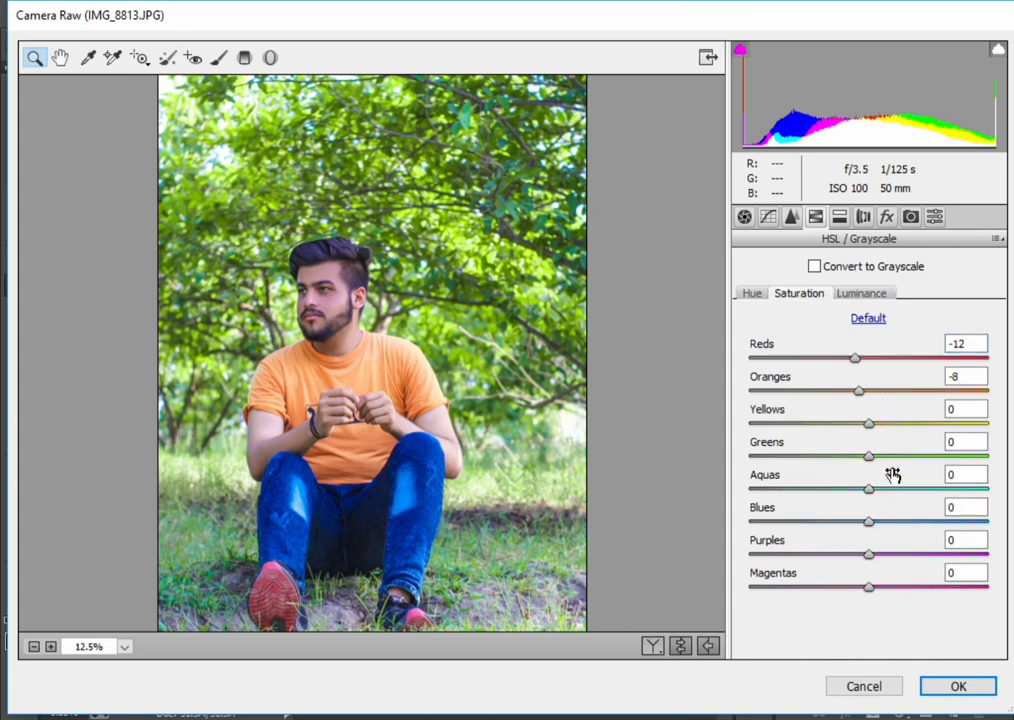
pyautogui.moveTo(868, 456); pyautogui.dragTo(930, 457)
pyautogui.moveTo(868, 423)
pyautogui.mouseDown()
pyautogui.moveTo(955, 425)
pyautogui.moveTo(957, 455)
pyautogui.moveTo(915, 458)
pyautogui.mouseUp()
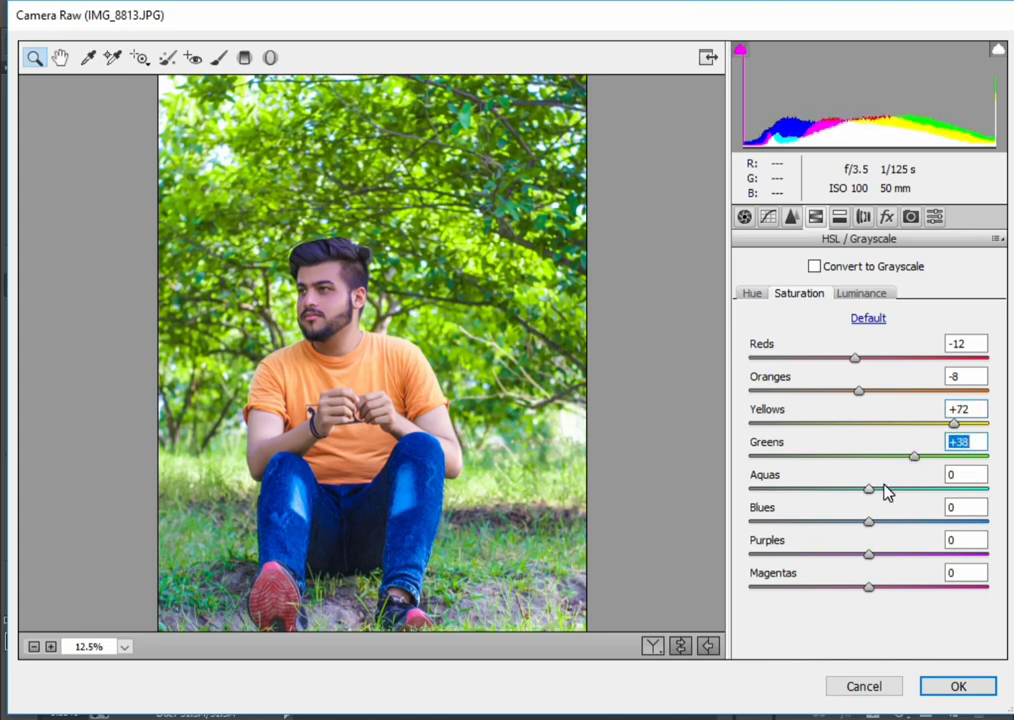
# Try and reset aquas and blues saturation, then push greens saturation to +71.
pyautogui.click(884, 488)
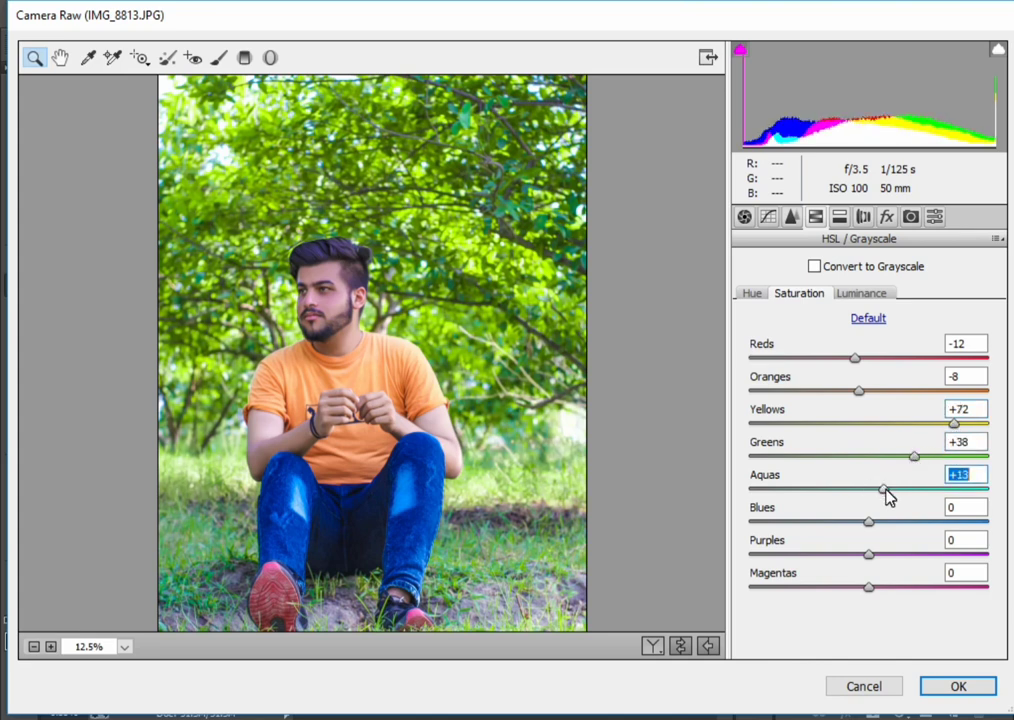
pyautogui.click(884, 521)
pyautogui.doubleClick(885, 521)
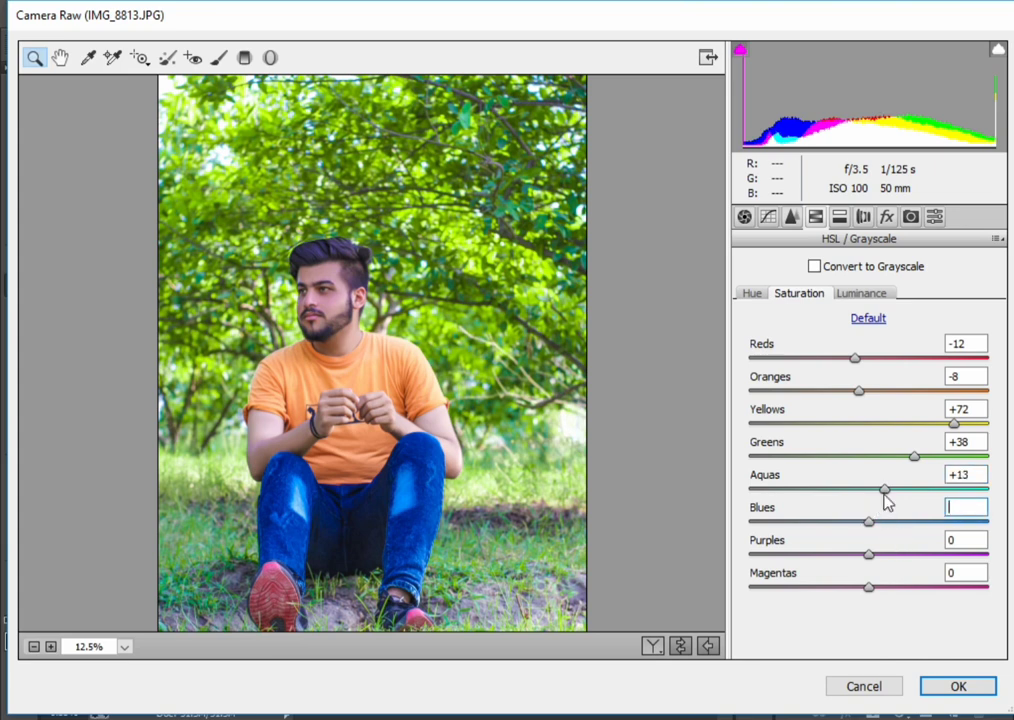
pyautogui.doubleClick(883, 488)
pyautogui.moveTo(913, 460)
pyautogui.mouseDown()
pyautogui.moveTo(964, 466)
pyautogui.moveTo(953, 456)
pyautogui.mouseUp()
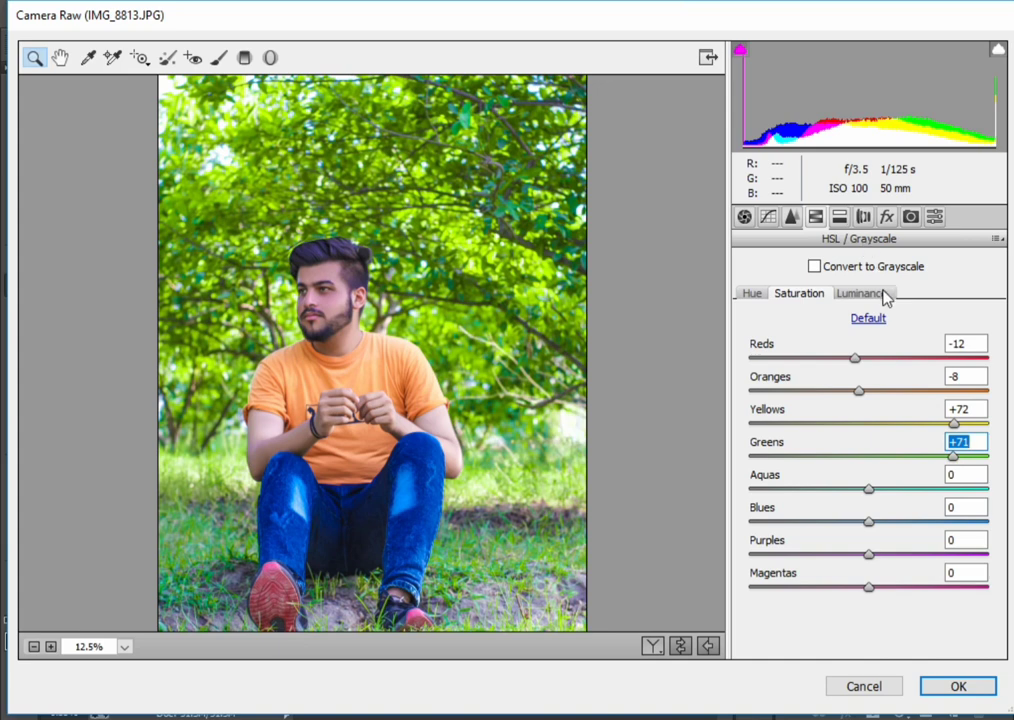
# Review the Luminance and Effects panels, then apply the Camera Raw grade to the photo.
pyautogui.click(884, 296)
pyautogui.click(884, 217)
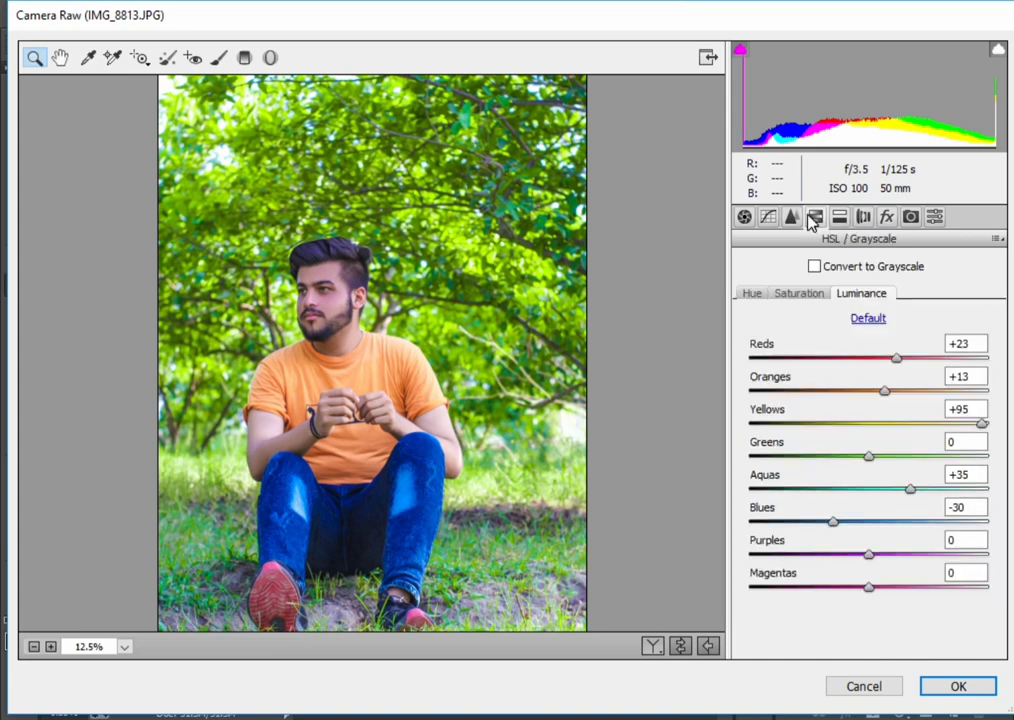
pyautogui.click(815, 217)
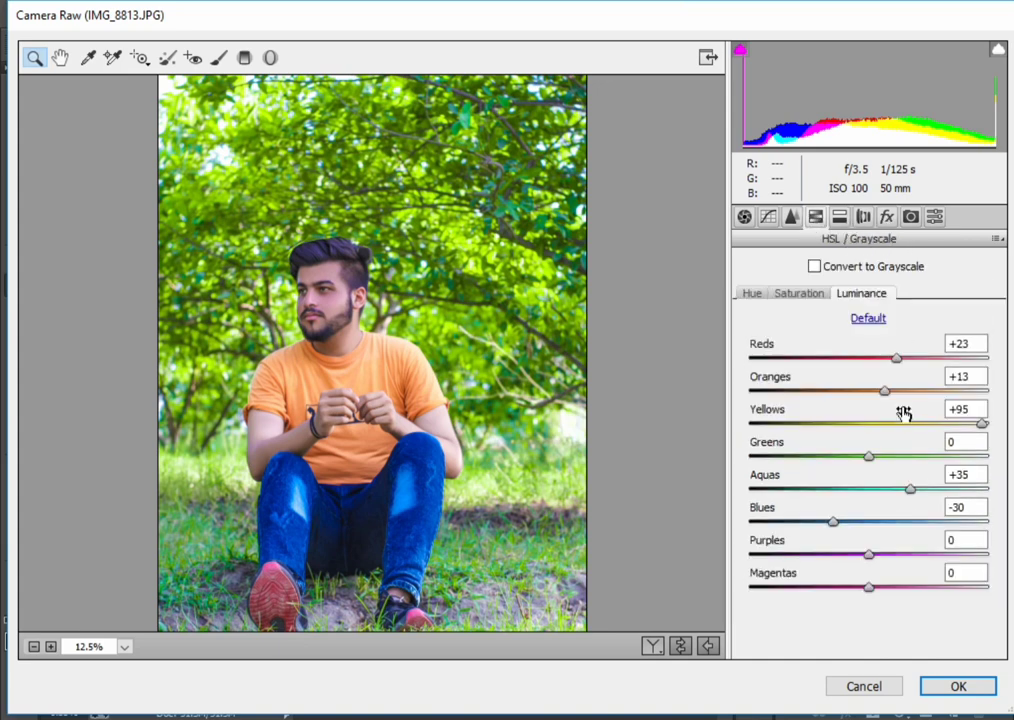
pyautogui.click(959, 686)
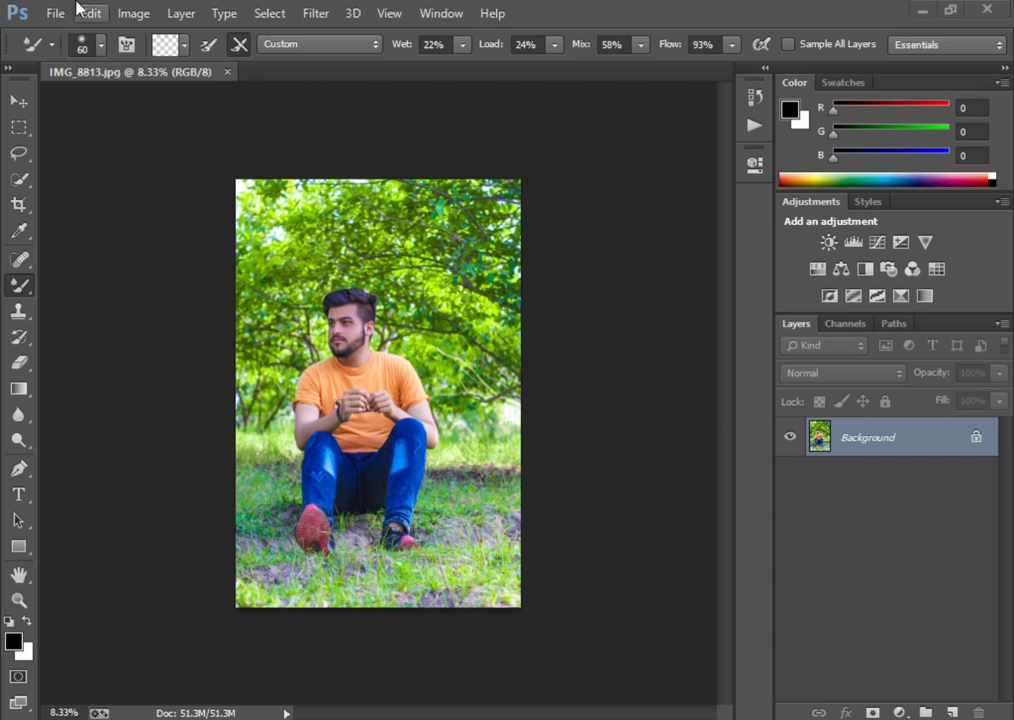
# Place Wahla (30) from the Desktop into the portrait as an embedded layer.
pyautogui.click(55, 13)
pyautogui.click(178, 292)
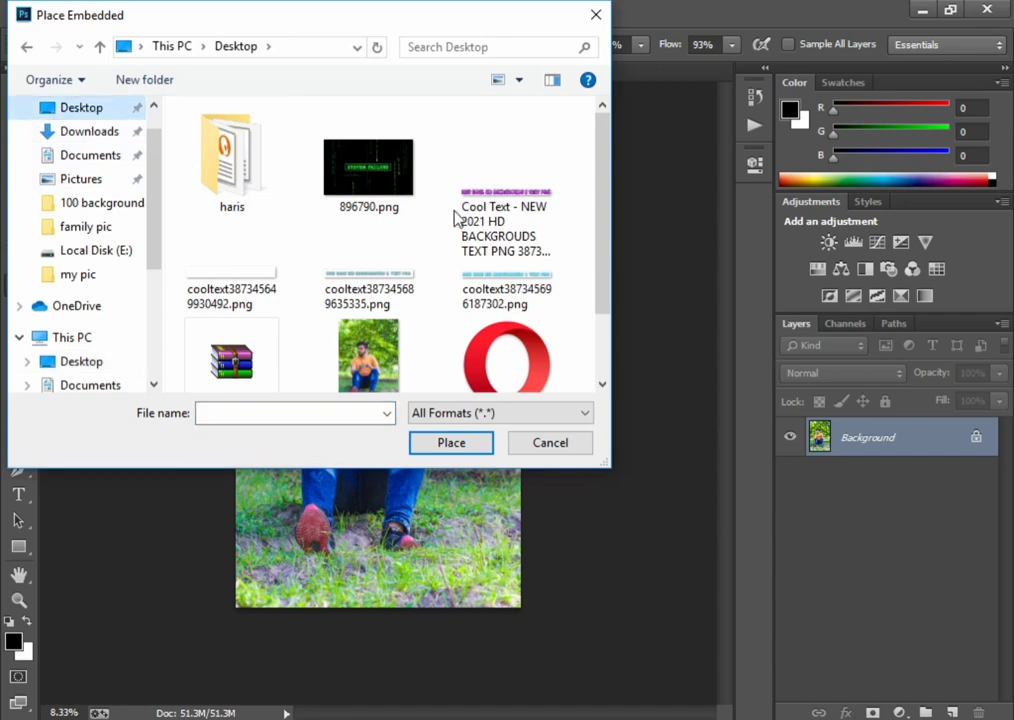
pyautogui.scroll(-3, 460, 210)
pyautogui.doubleClick(554, 380)
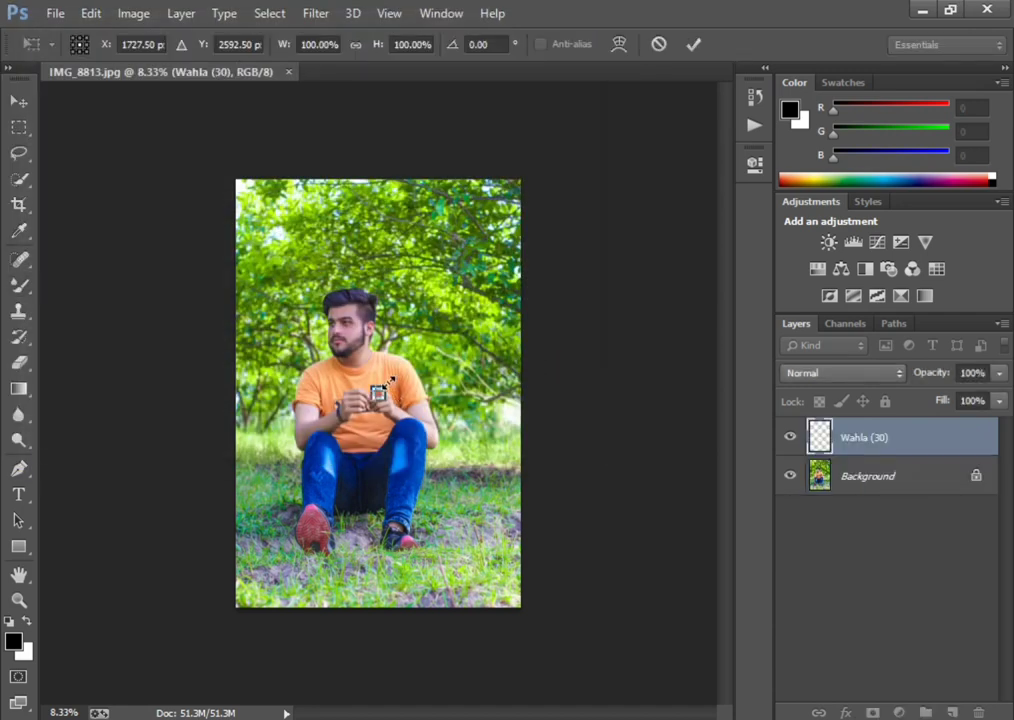
# Scale up the light-leak and position it over the top-right corner, then commit the transform.
pyautogui.moveTo(390, 382); pyautogui.dragTo(541, 256)
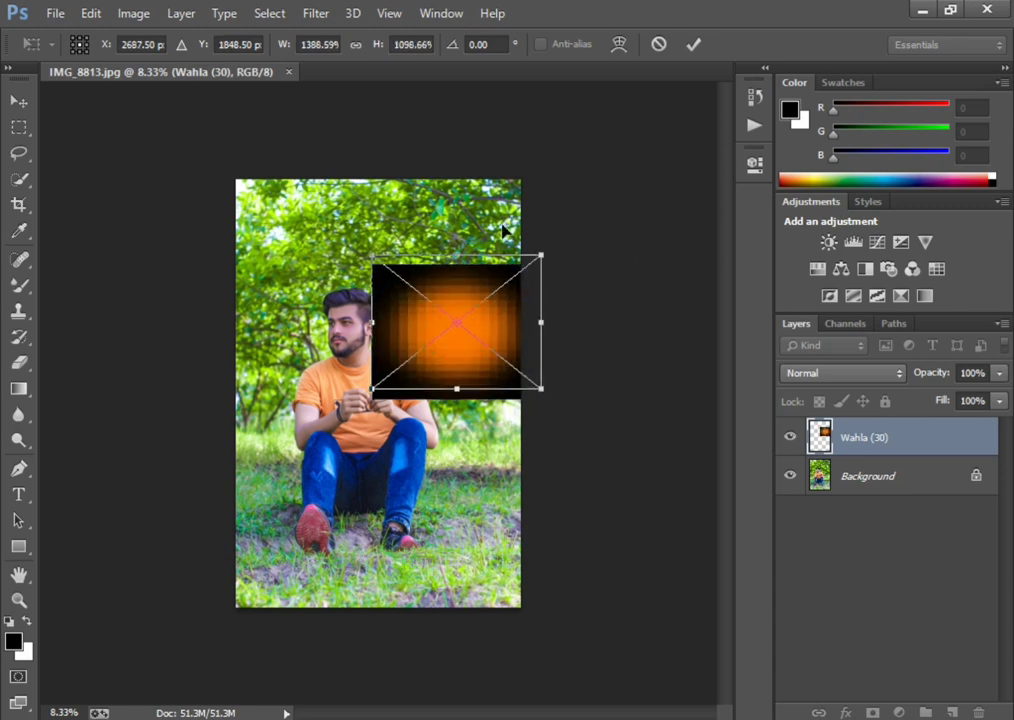
pyautogui.moveTo(487, 310); pyautogui.dragTo(516, 201)
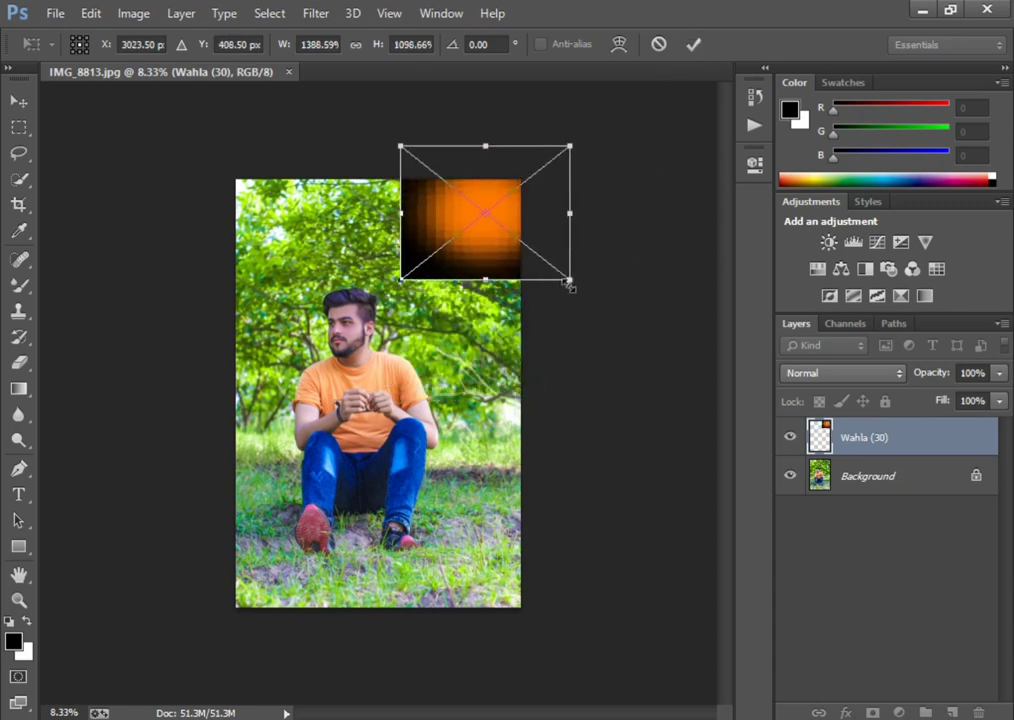
pyautogui.moveTo(569, 286); pyautogui.dragTo(598, 324)
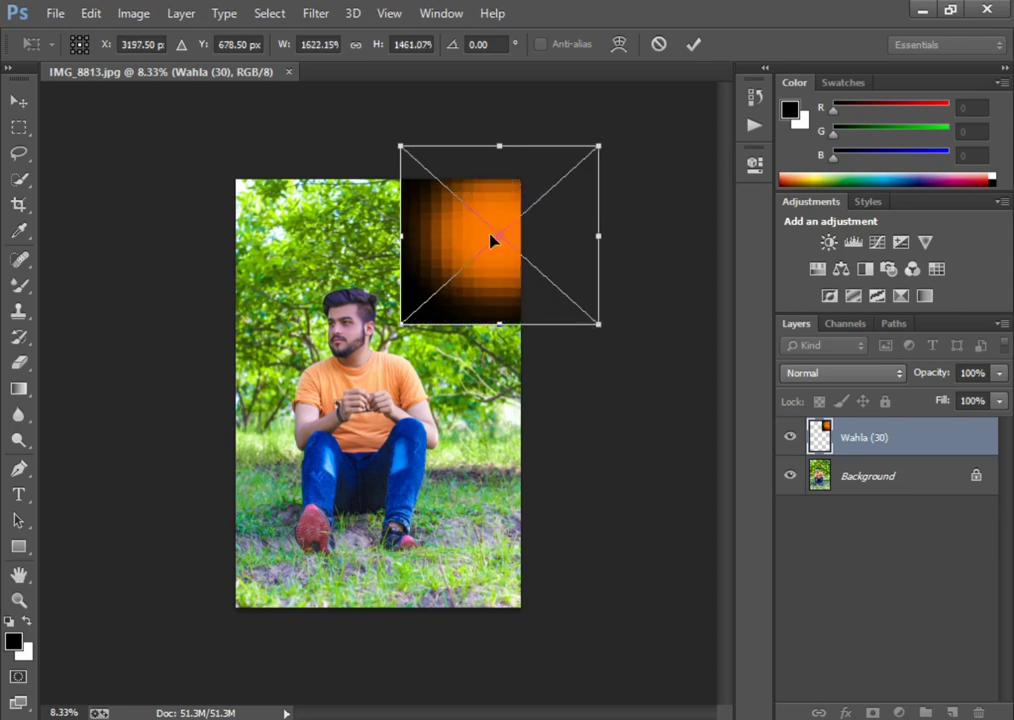
pyautogui.moveTo(492, 241); pyautogui.dragTo(491, 218)
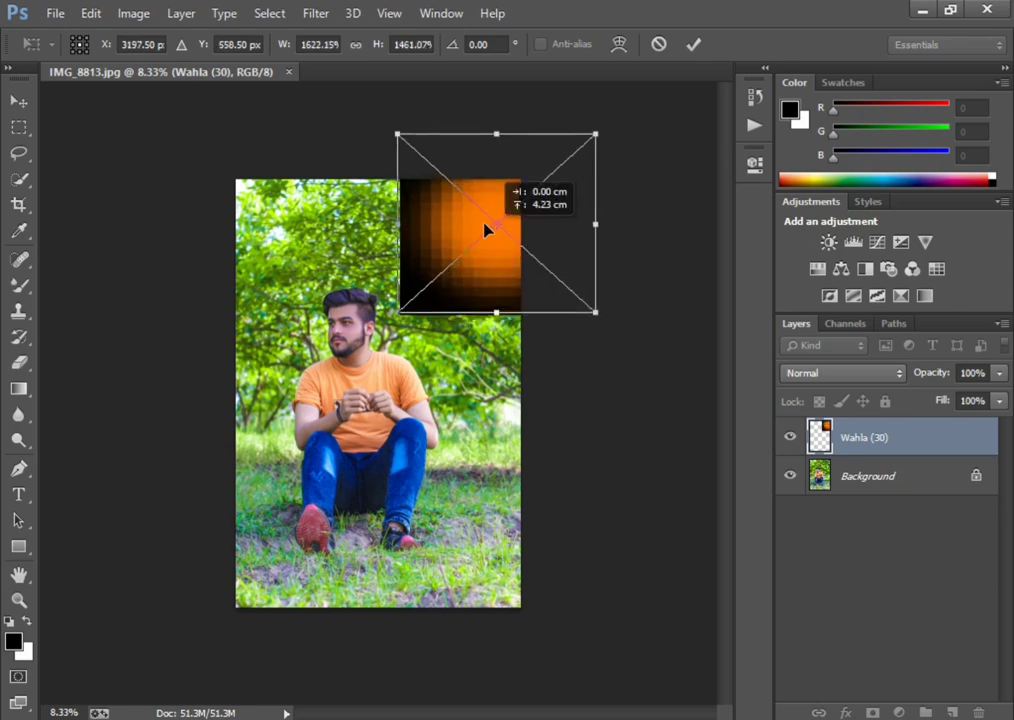
pyautogui.click(695, 42)
# Set the light-leak layer to Linear Dodge (Add) blending and rasterize it.
pyautogui.click(843, 372)
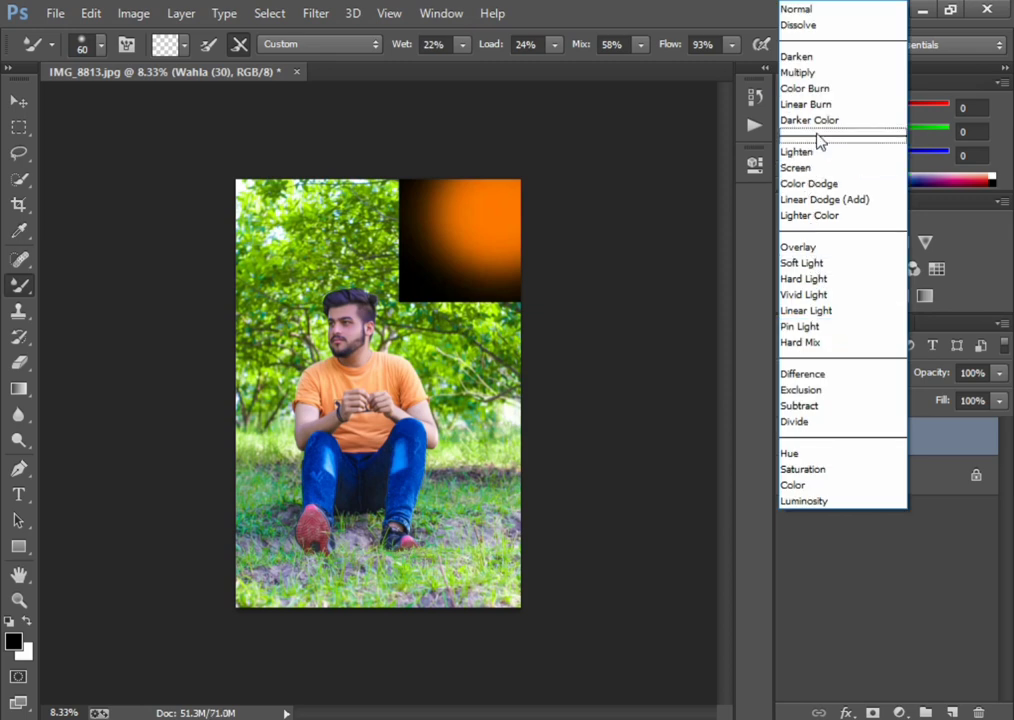
pyautogui.click(828, 184)
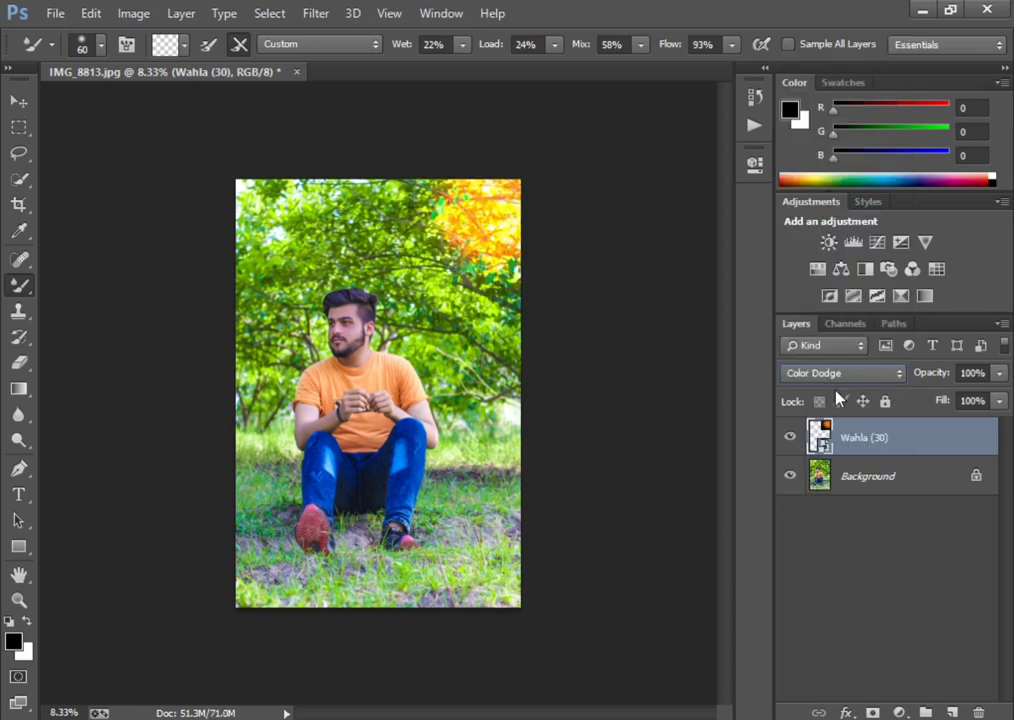
pyautogui.press('Down')
pyautogui.press('Down')
pyautogui.press('Up')
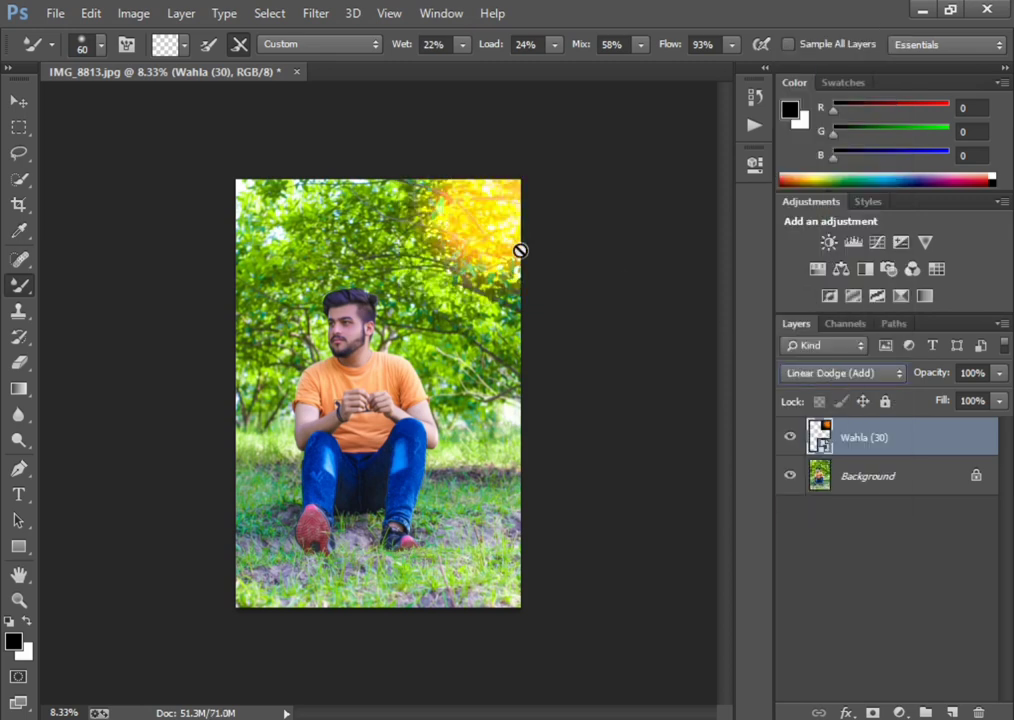
pyautogui.click(501, 231)
pyautogui.click(468, 297)
# Crop off the top white strip and flatten the image into one Background layer.
pyautogui.click(19, 205)
pyautogui.moveTo(242, 181); pyautogui.dragTo(242, 163)
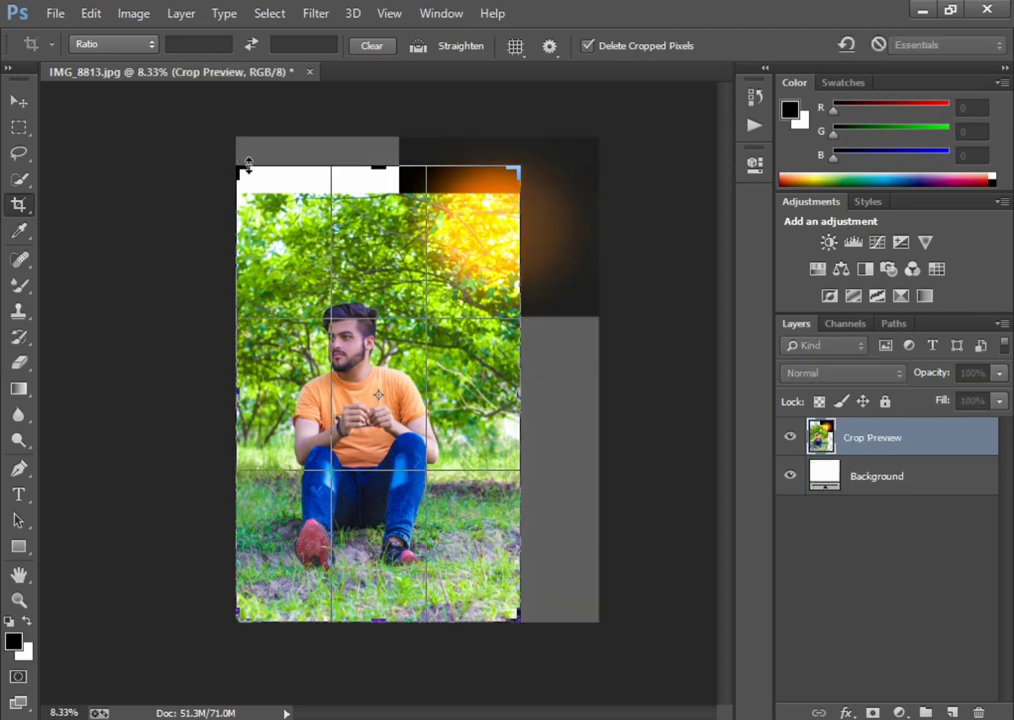
pyautogui.moveTo(231, 172); pyautogui.dragTo(236, 180)
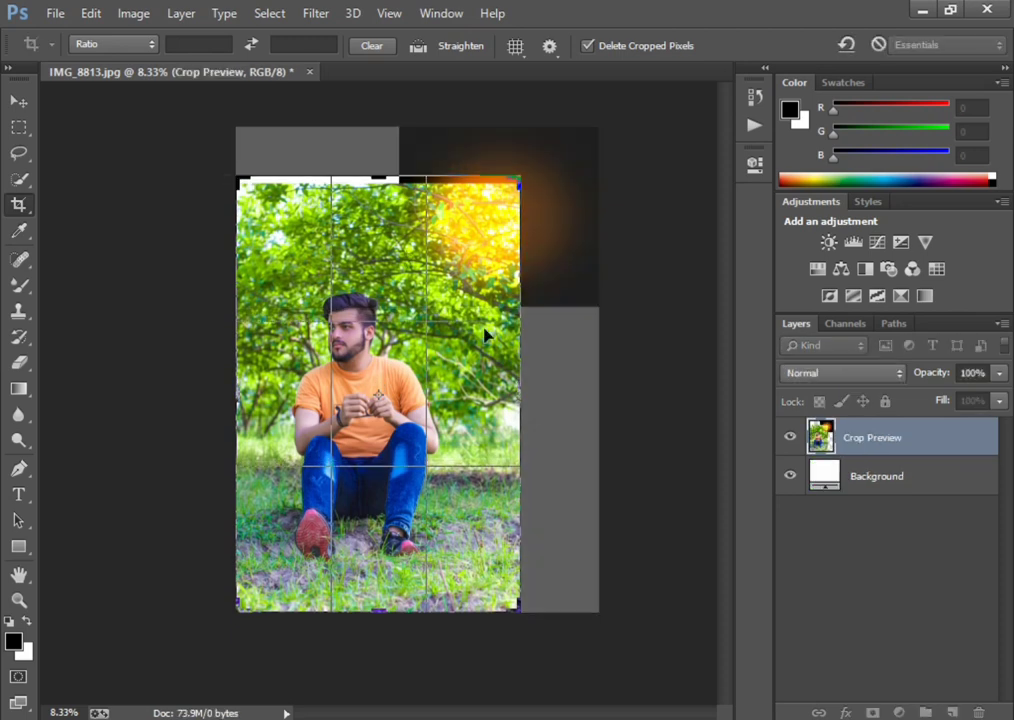
pyautogui.moveTo(514, 604)
pyautogui.mouseDown()
pyautogui.moveTo(519, 613)
pyautogui.moveTo(516, 602)
pyautogui.mouseUp()
pyautogui.moveTo(517, 178); pyautogui.dragTo(519, 182)
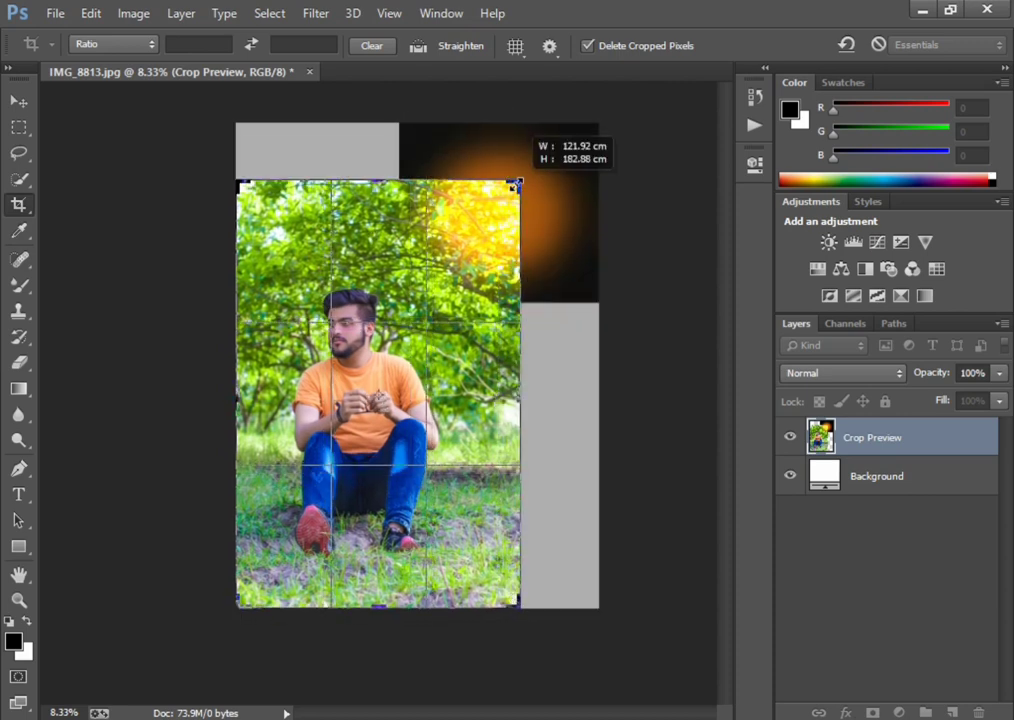
pyautogui.click(15, 100)
pyautogui.press('Return')
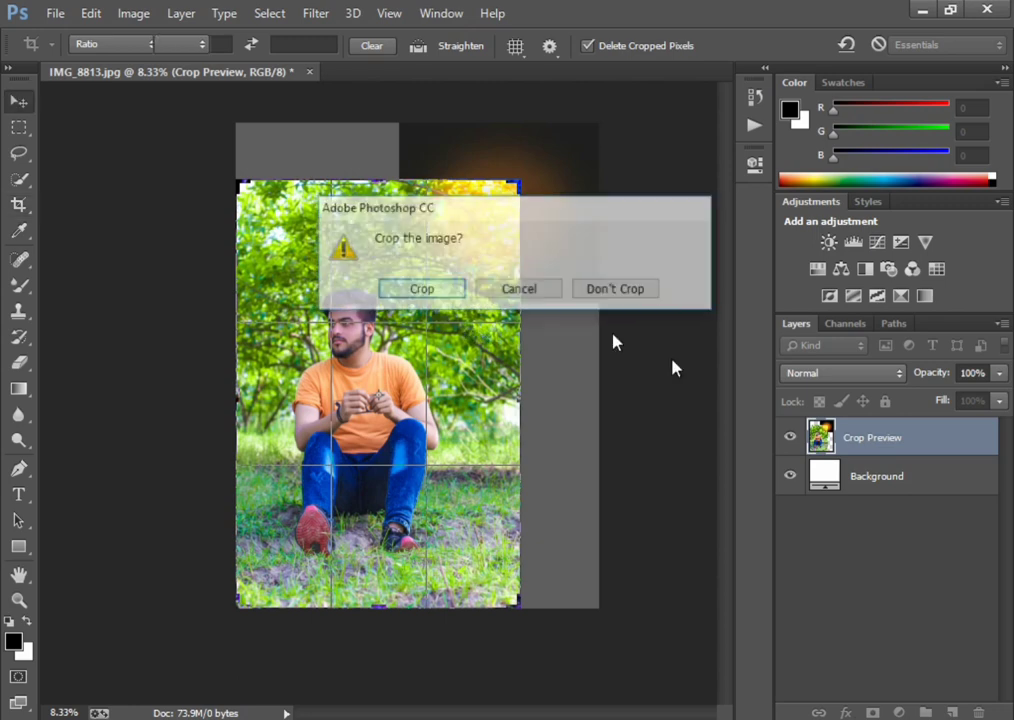
pyautogui.rightClick(866, 440)
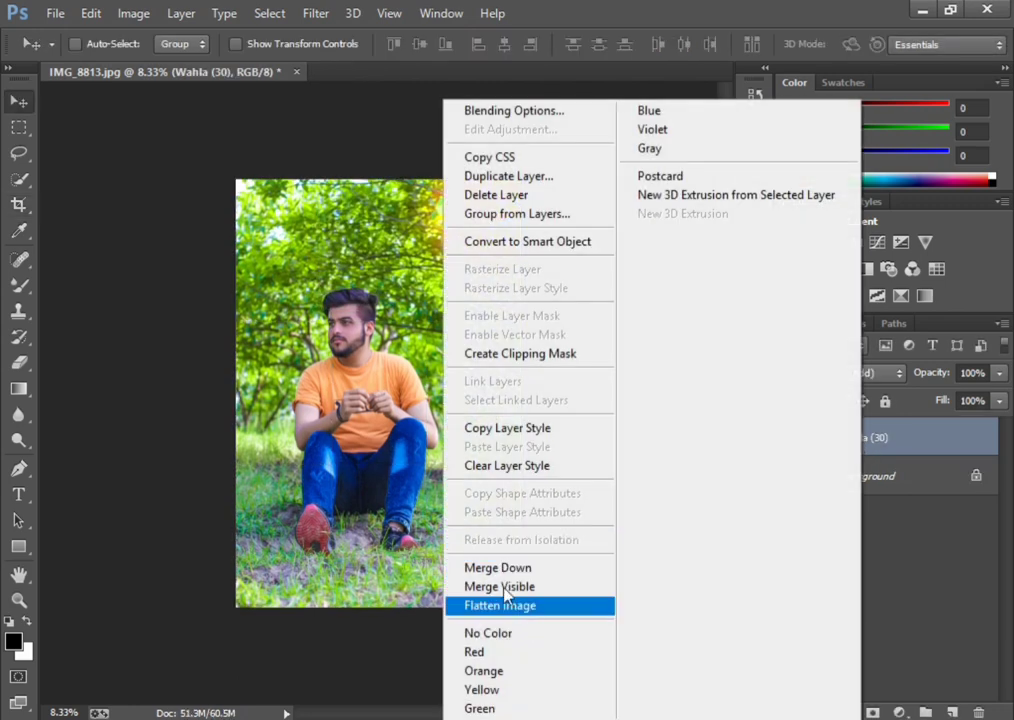
pyautogui.click(525, 606)
# Crop beyond the top and bottom edges to extend the canvas with white strips.
pyautogui.click(18, 204)
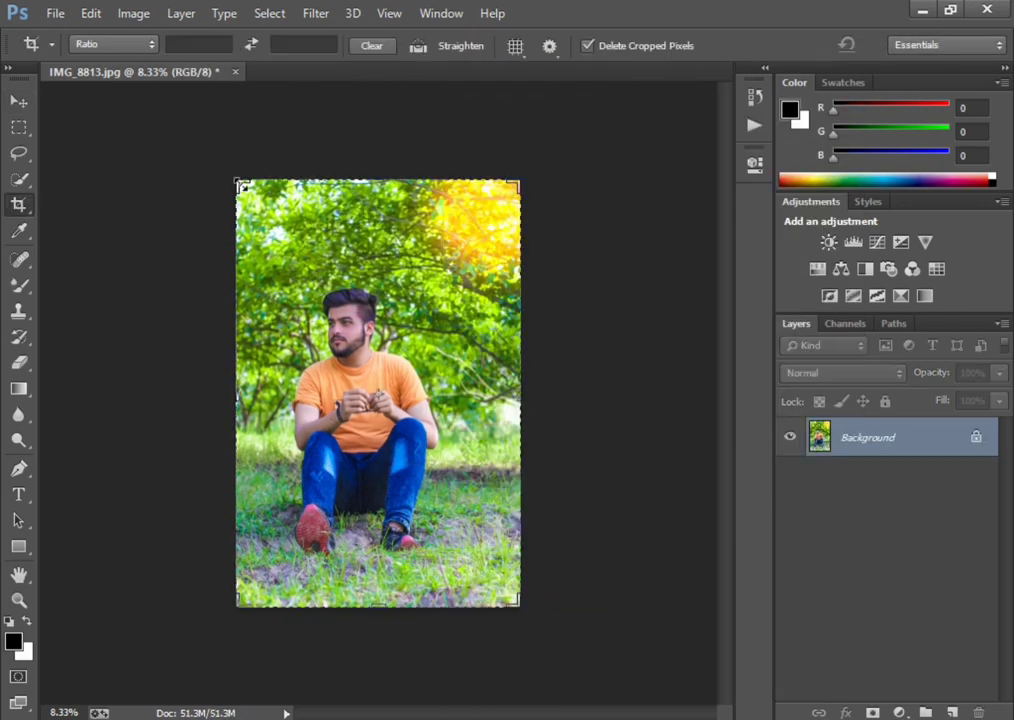
pyautogui.moveTo(240, 181); pyautogui.dragTo(240, 172)
pyautogui.moveTo(513, 608); pyautogui.dragTo(520, 623)
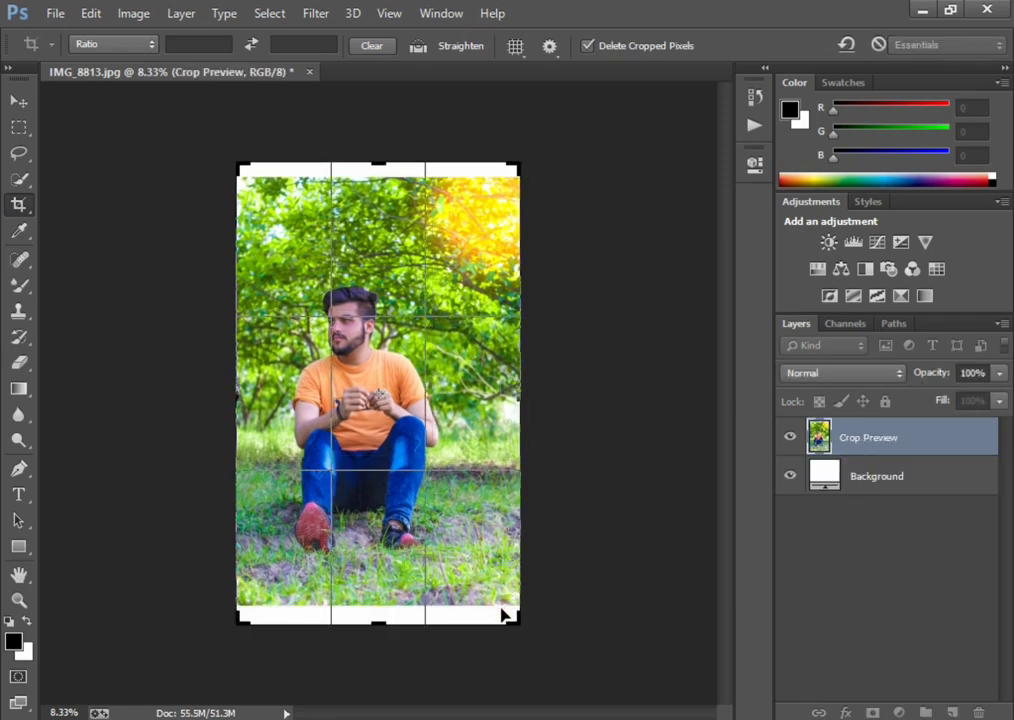
pyautogui.moveTo(521, 628); pyautogui.dragTo(519, 625)
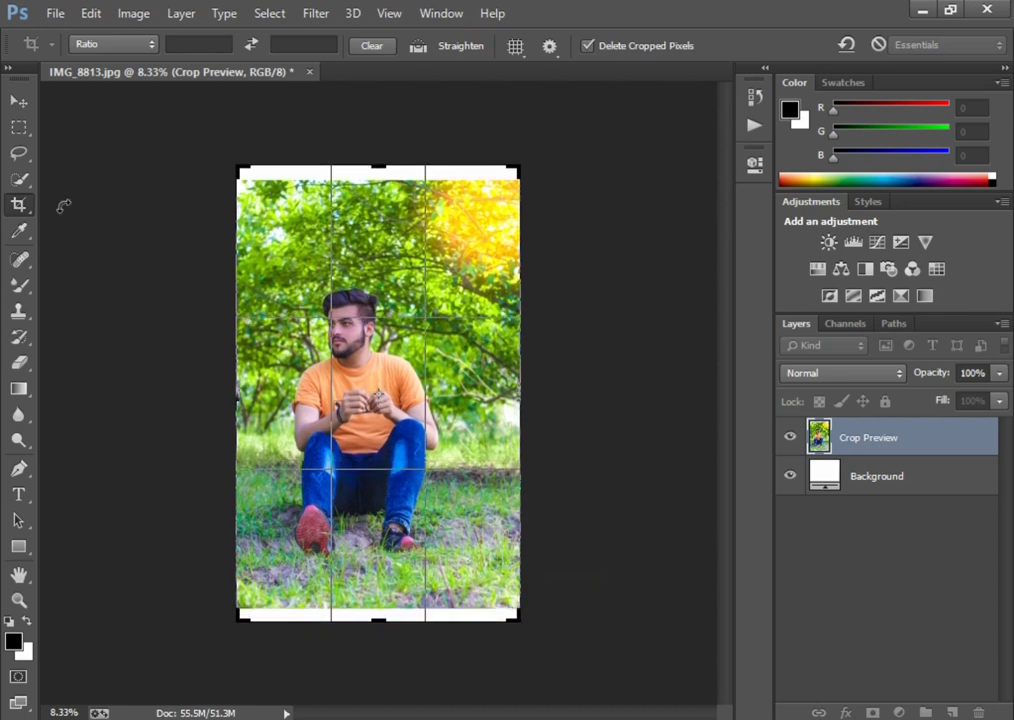
pyautogui.click(19, 101)
pyautogui.click(400, 289)
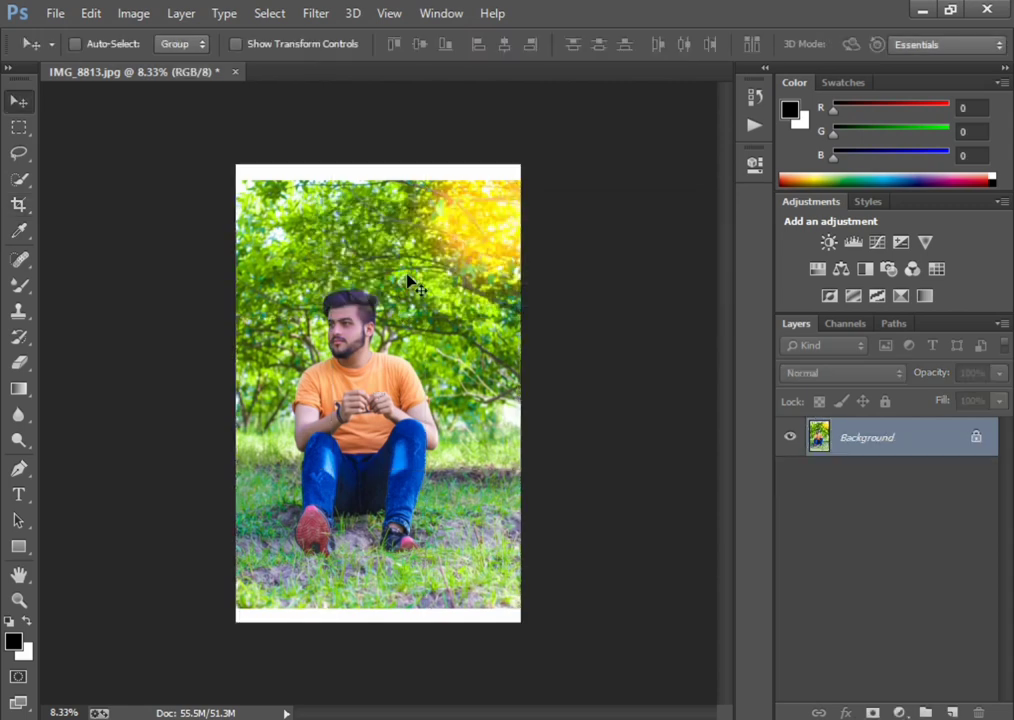